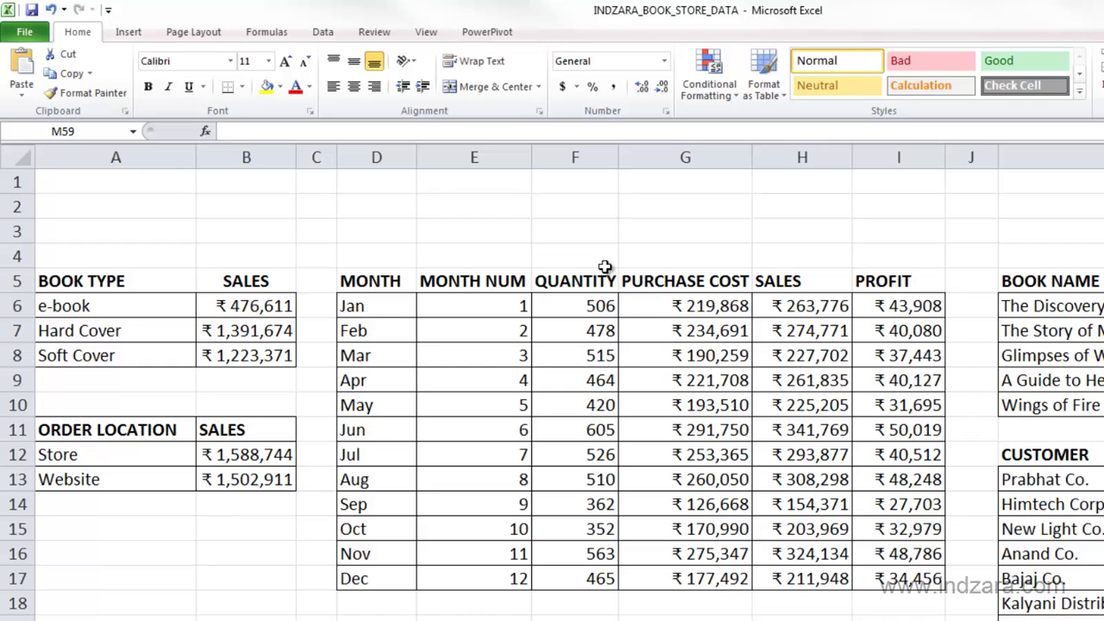
# Step: Apply solid-fill blue data bars to the book type sales in B6:B8
pyautogui.click(276, 307)
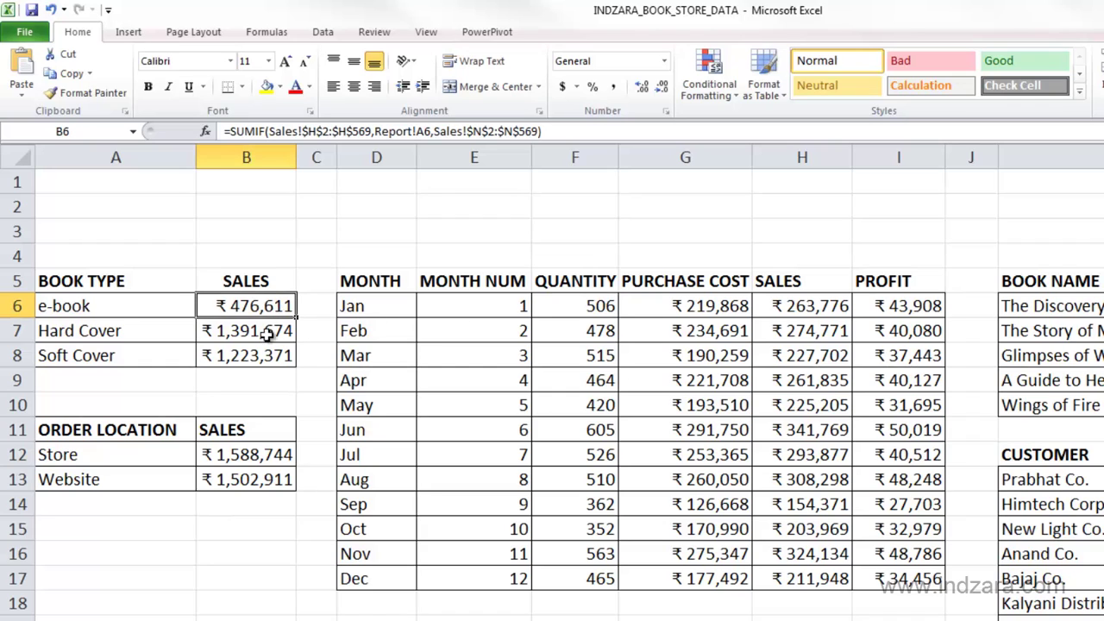
pyautogui.moveTo(267, 335); pyautogui.dragTo(273, 355)
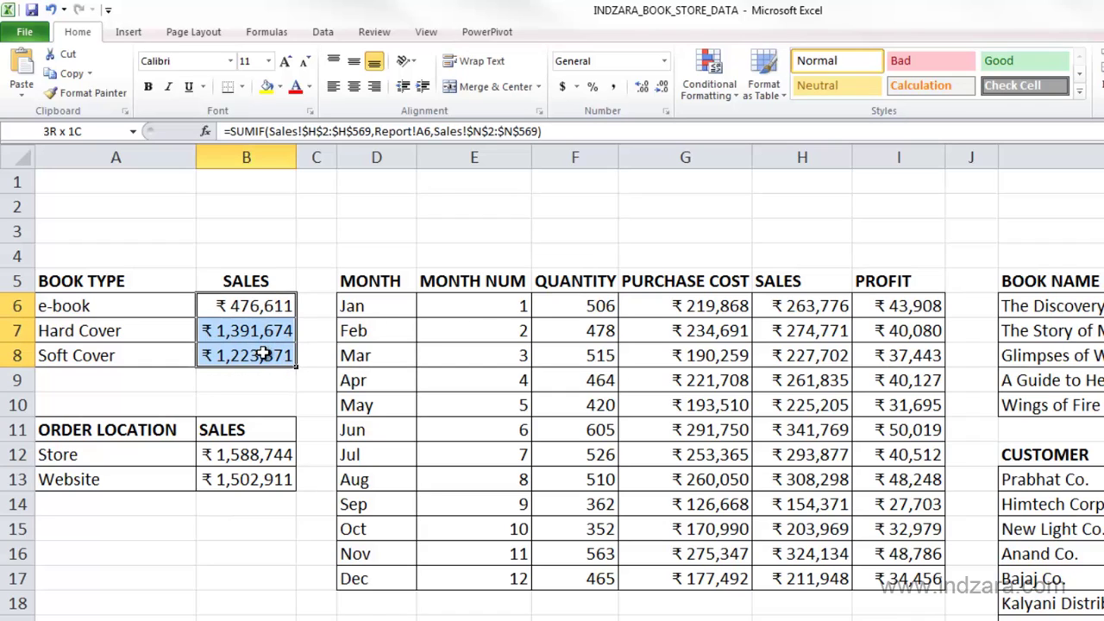
pyautogui.click(717, 101)
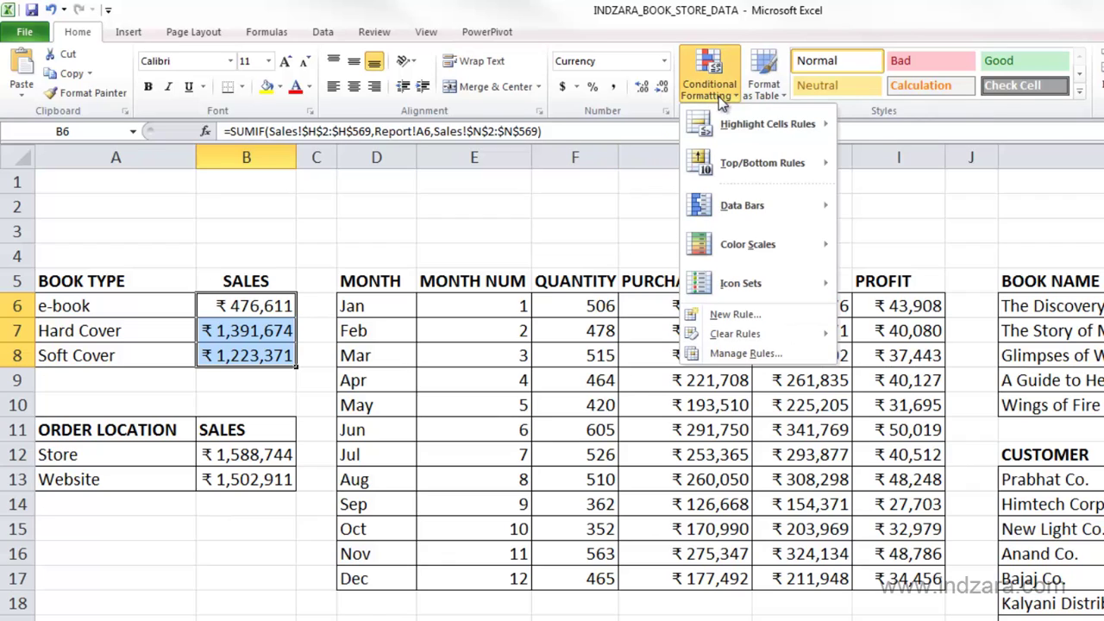
pyautogui.moveTo(760, 211)
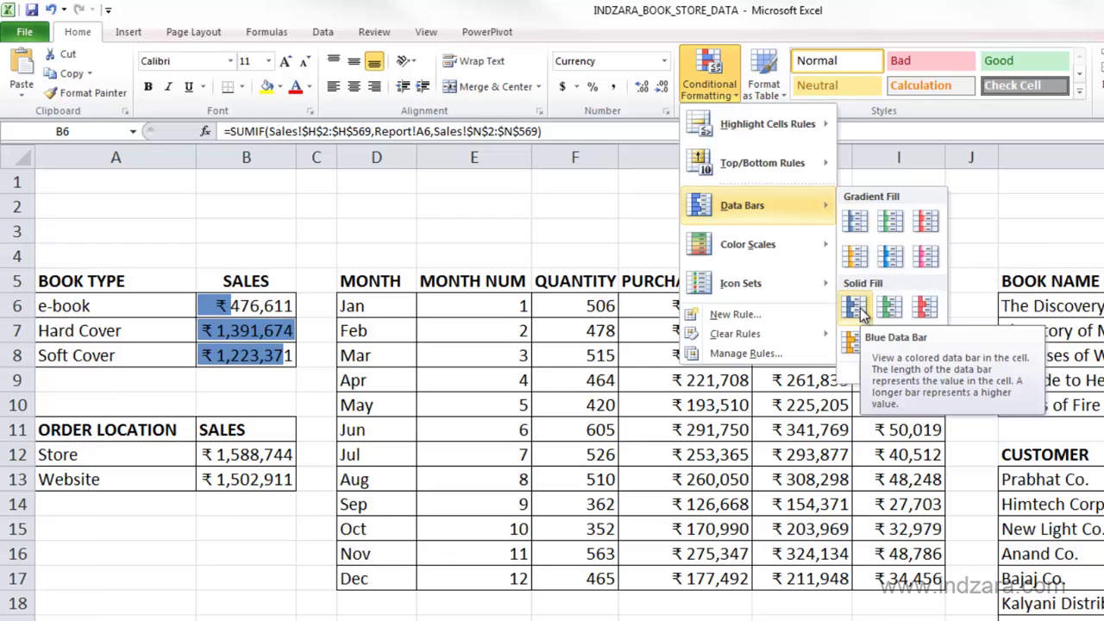
pyautogui.click(859, 310)
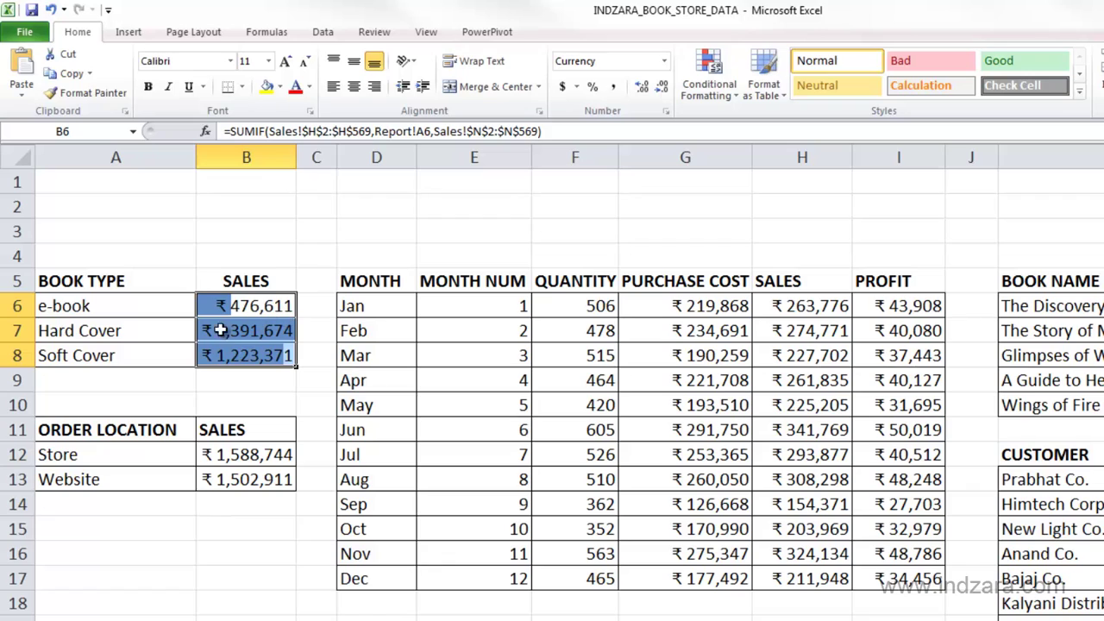
pyautogui.click(220, 397)
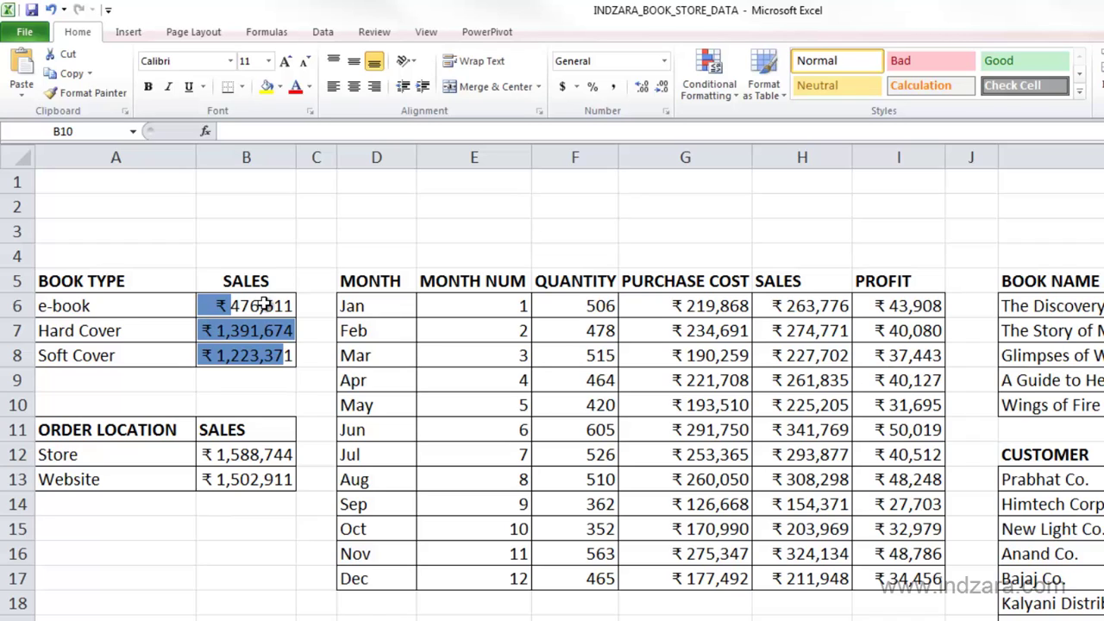
# Step: Open the conditional formatting rules manager for B6:B8, check the scopes available for showing rules, and select the Data Bar rule
pyautogui.moveTo(283, 300); pyautogui.dragTo(275, 356)
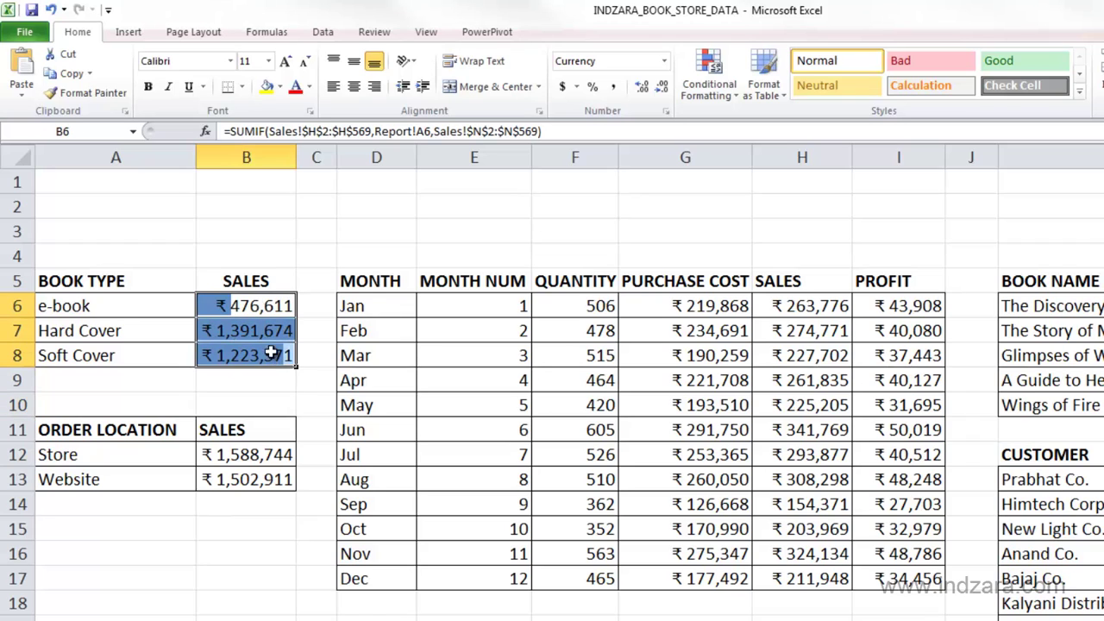
pyautogui.click(732, 98)
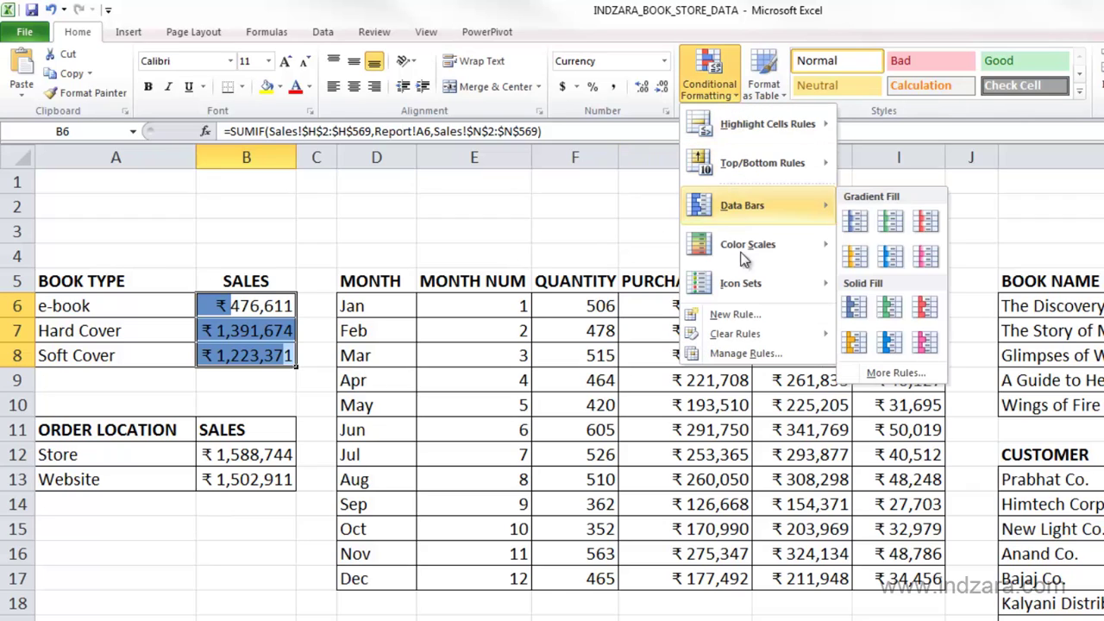
pyautogui.click(736, 354)
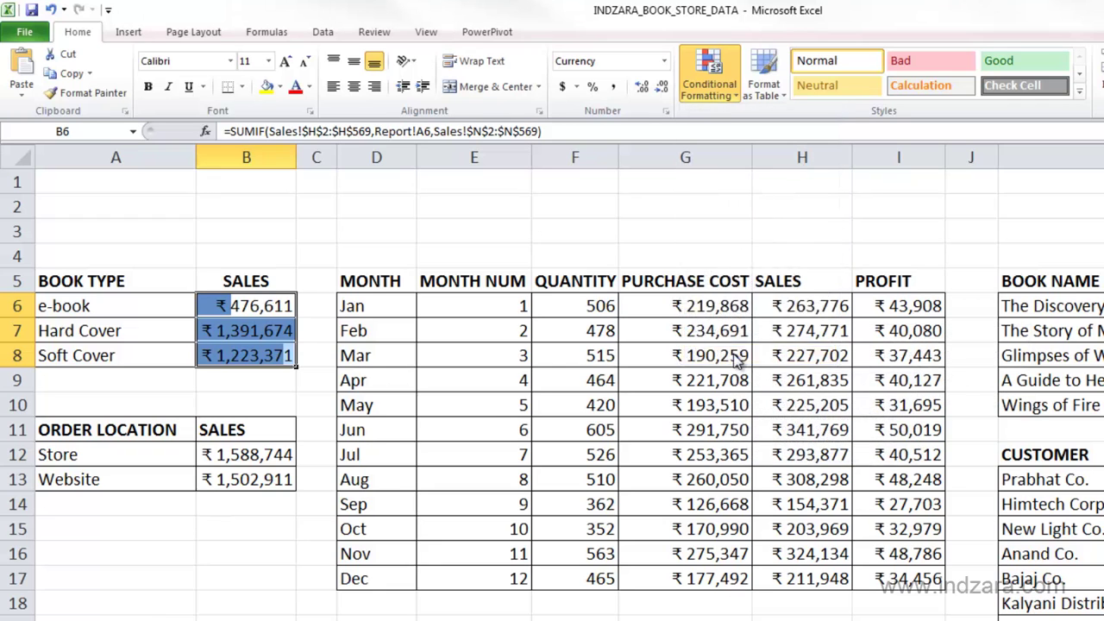
pyautogui.moveTo(605, 276); pyautogui.dragTo(577, 251)
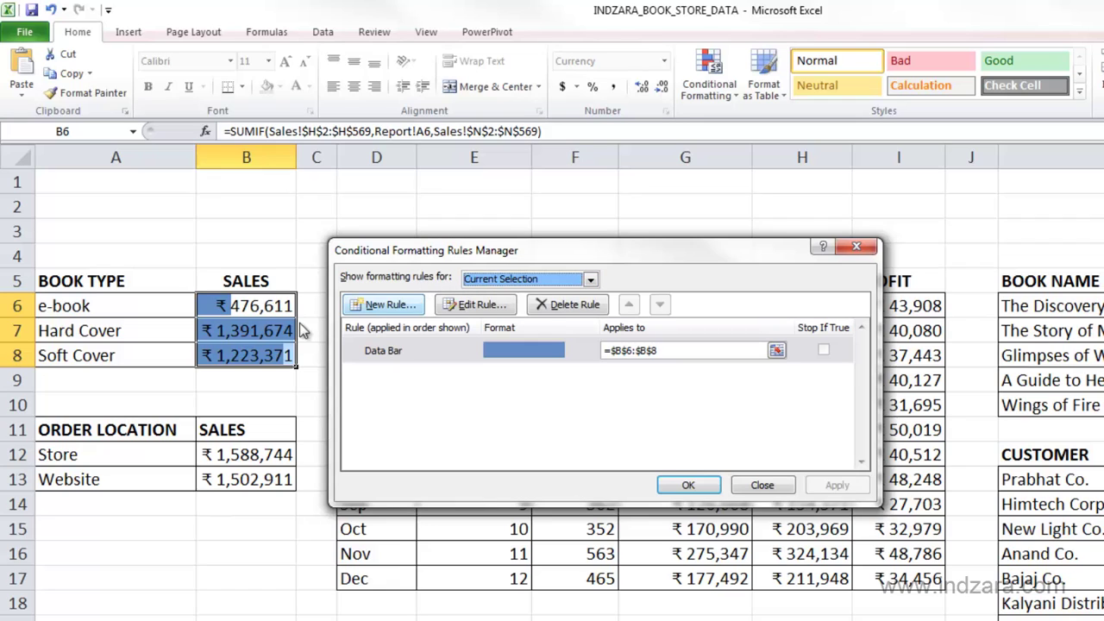
pyautogui.click(525, 280)
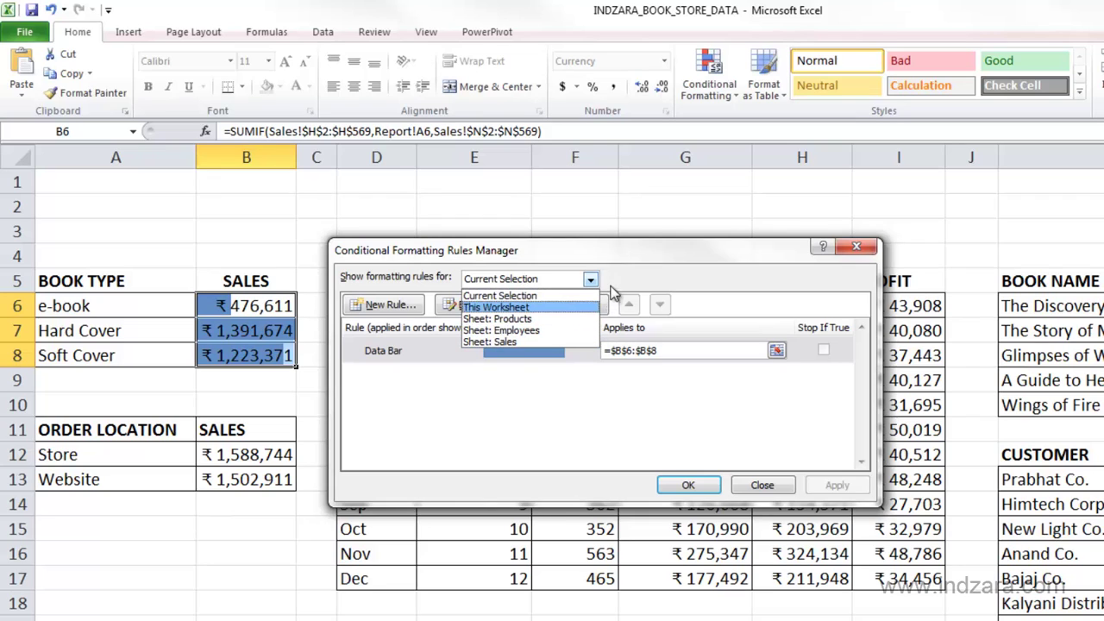
pyautogui.click(590, 279)
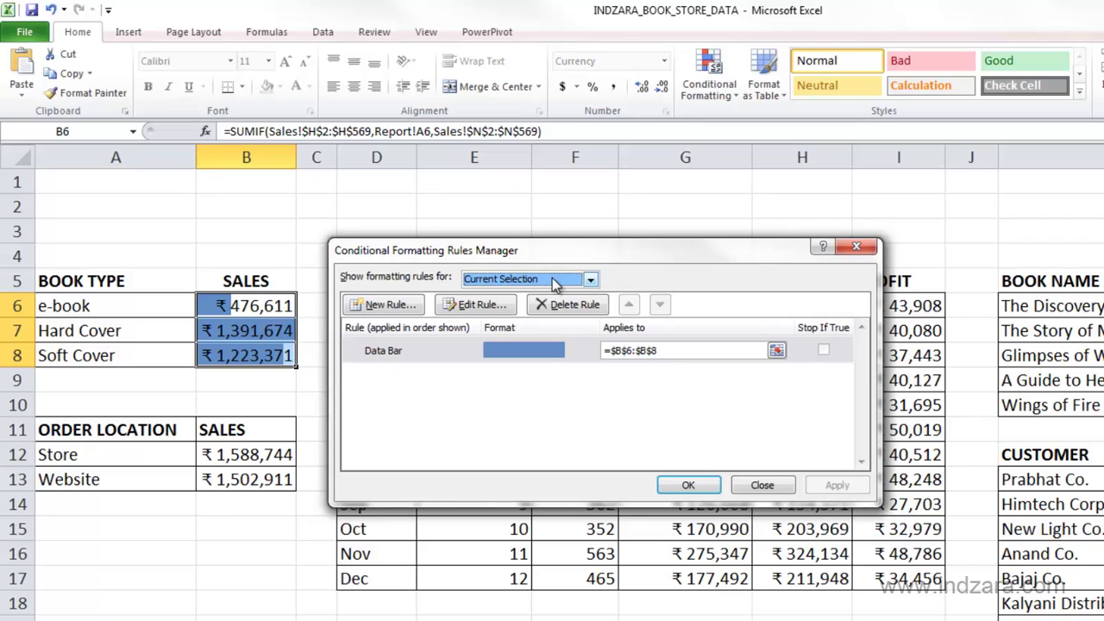
pyautogui.click(386, 348)
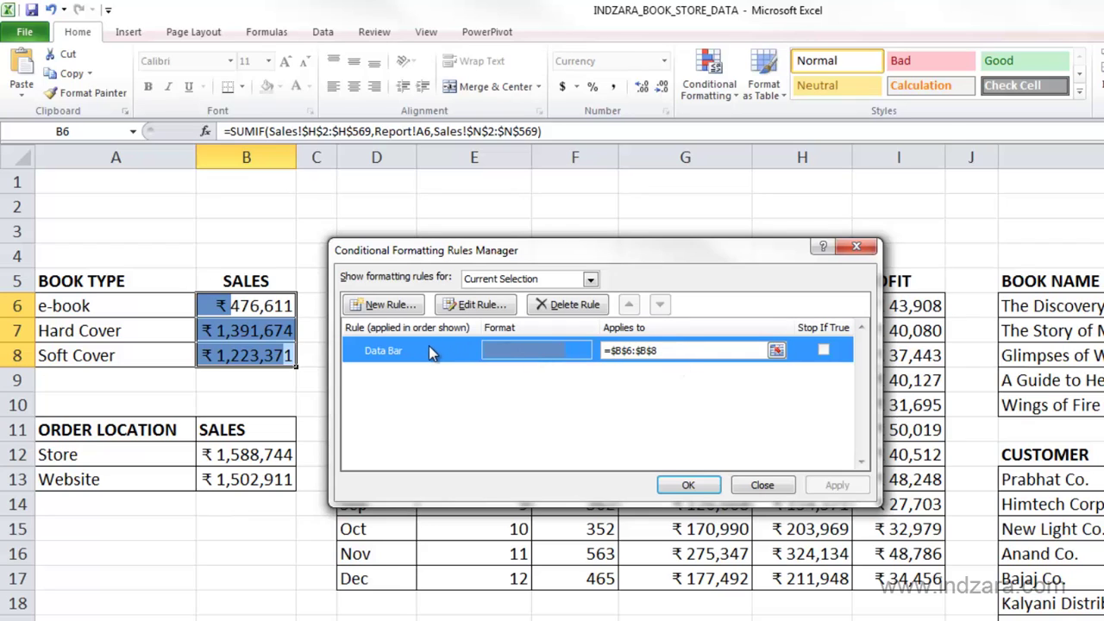
# Step: Review the Data Bar rule's color choices and Show Bar Only option, then close the rule and rules manager without changes
pyautogui.click(481, 307)
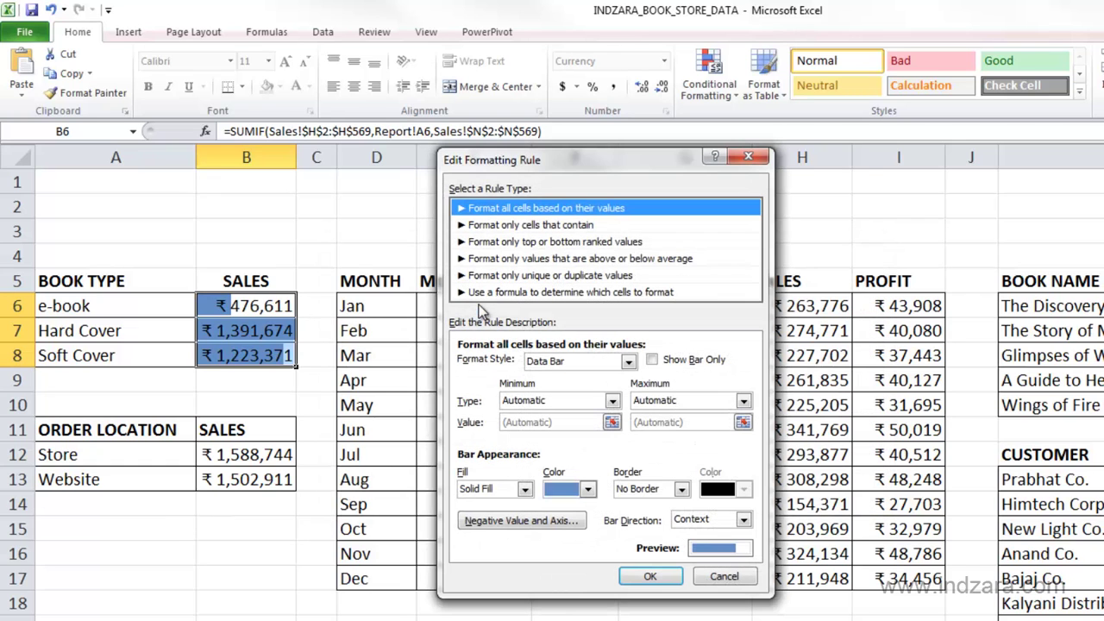
pyautogui.moveTo(591, 151); pyautogui.dragTo(606, 140)
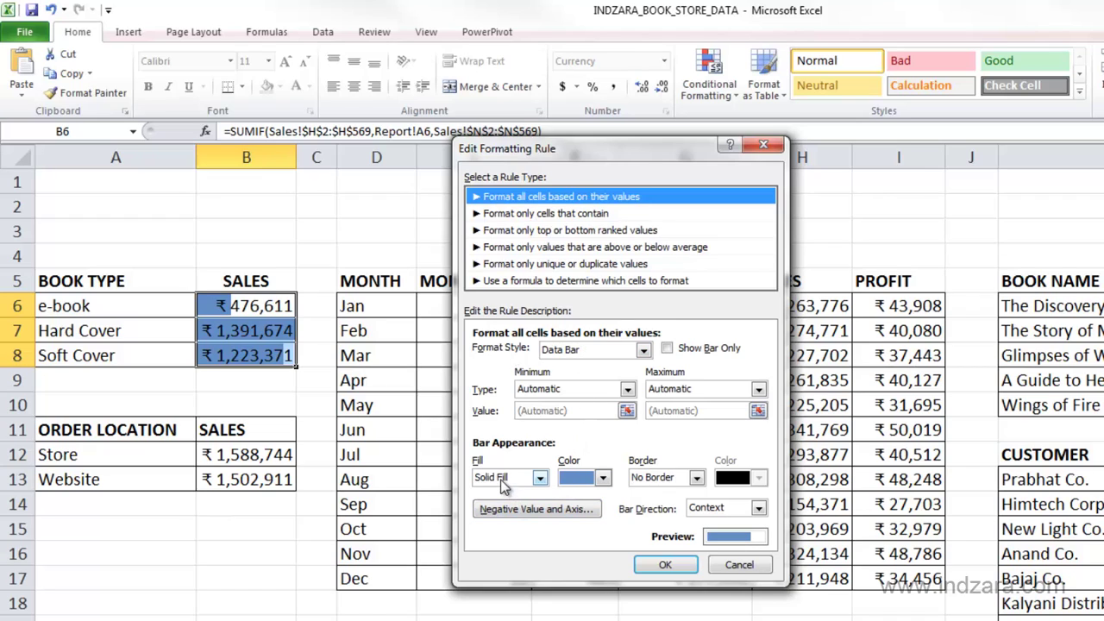
pyautogui.click(603, 483)
pyautogui.click(603, 486)
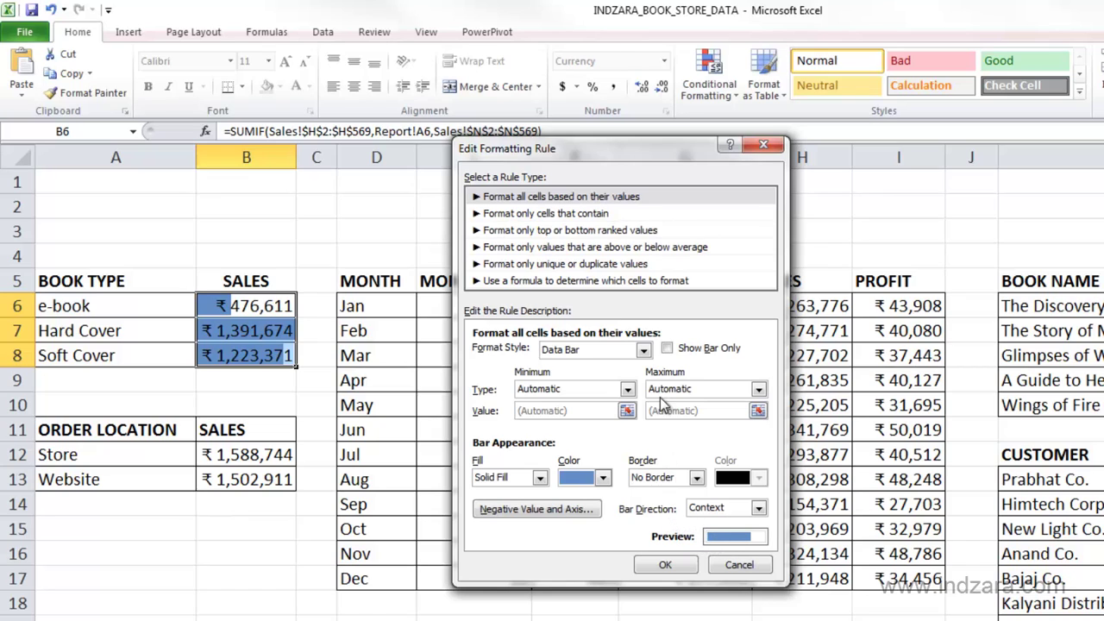
pyautogui.click(668, 349)
pyautogui.click(666, 348)
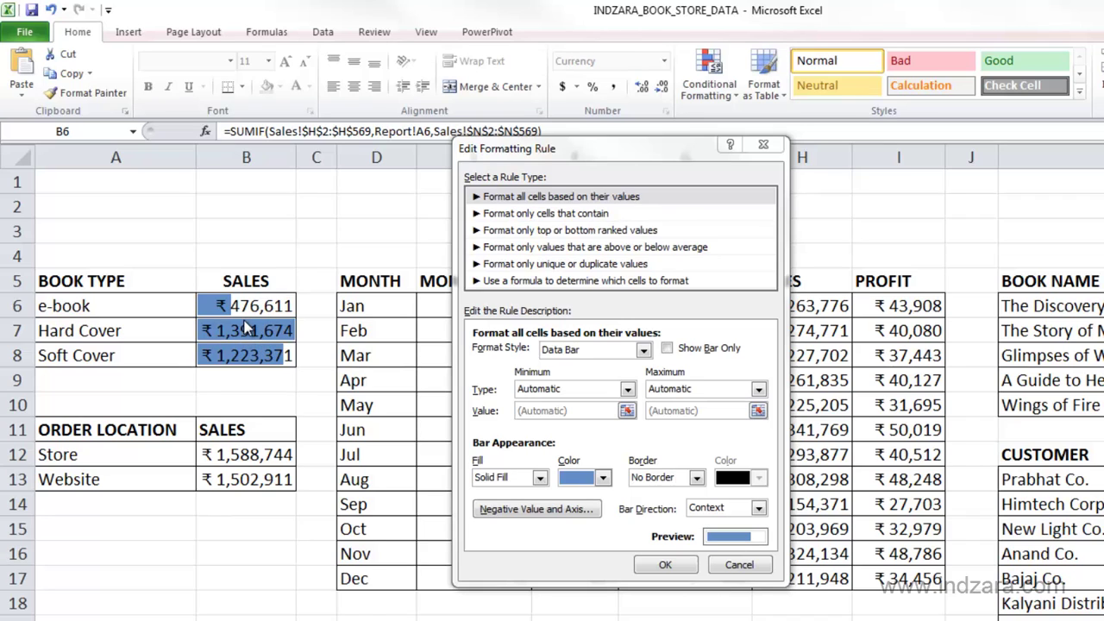
pyautogui.click(737, 565)
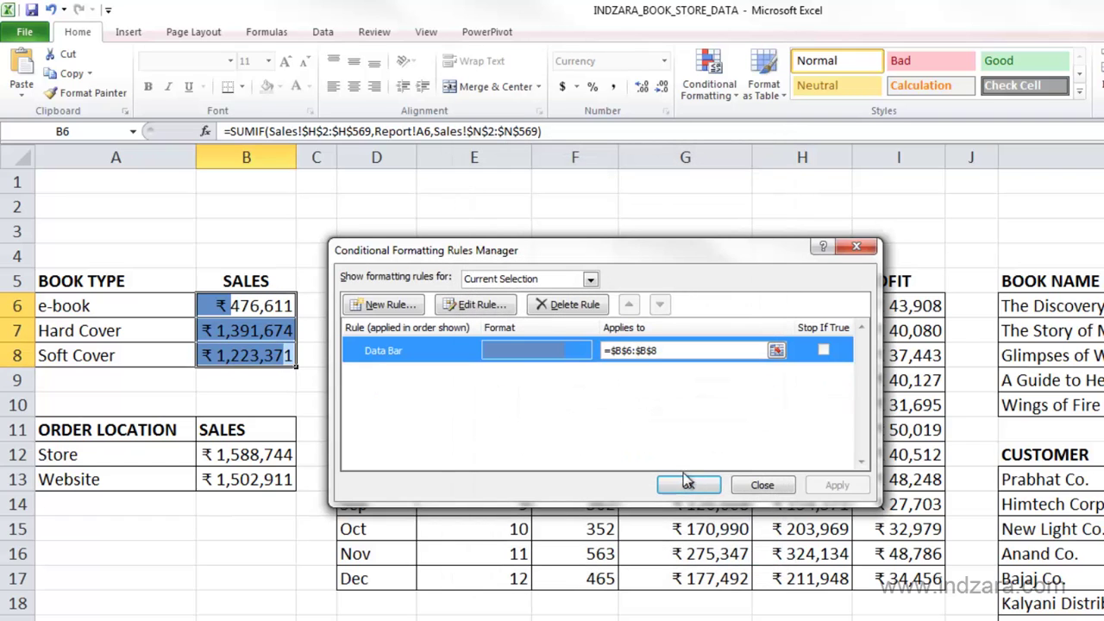
pyautogui.click(744, 485)
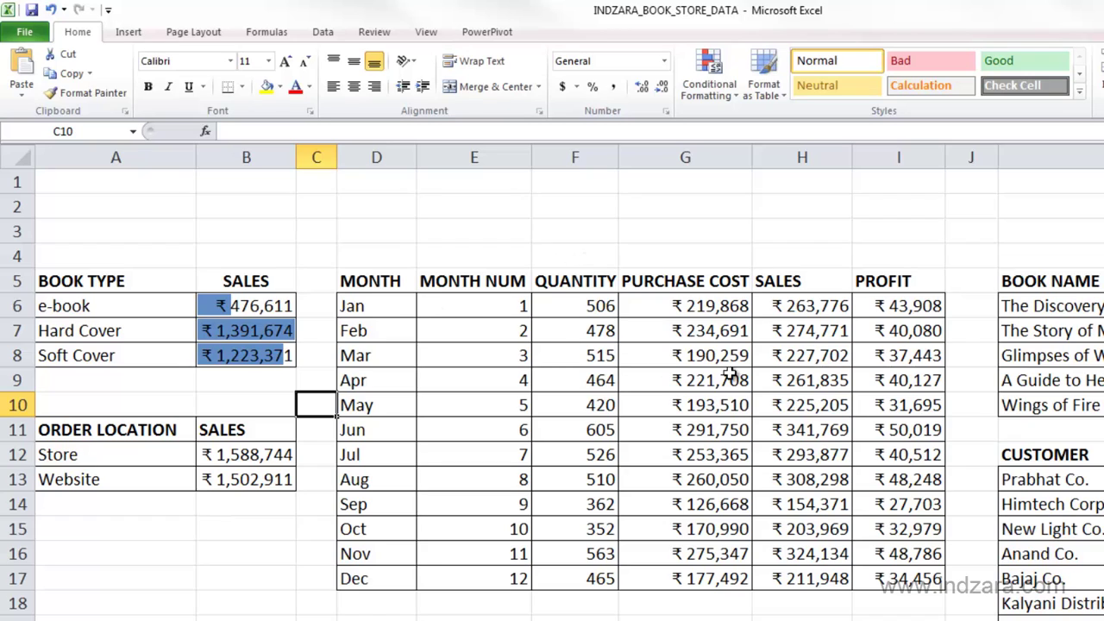
# Step: Apply the Green - Yellow - Red color scale to the monthly quantities in F6:F17
pyautogui.click(594, 307)
pyautogui.moveTo(577, 396); pyautogui.dragTo(557, 564)
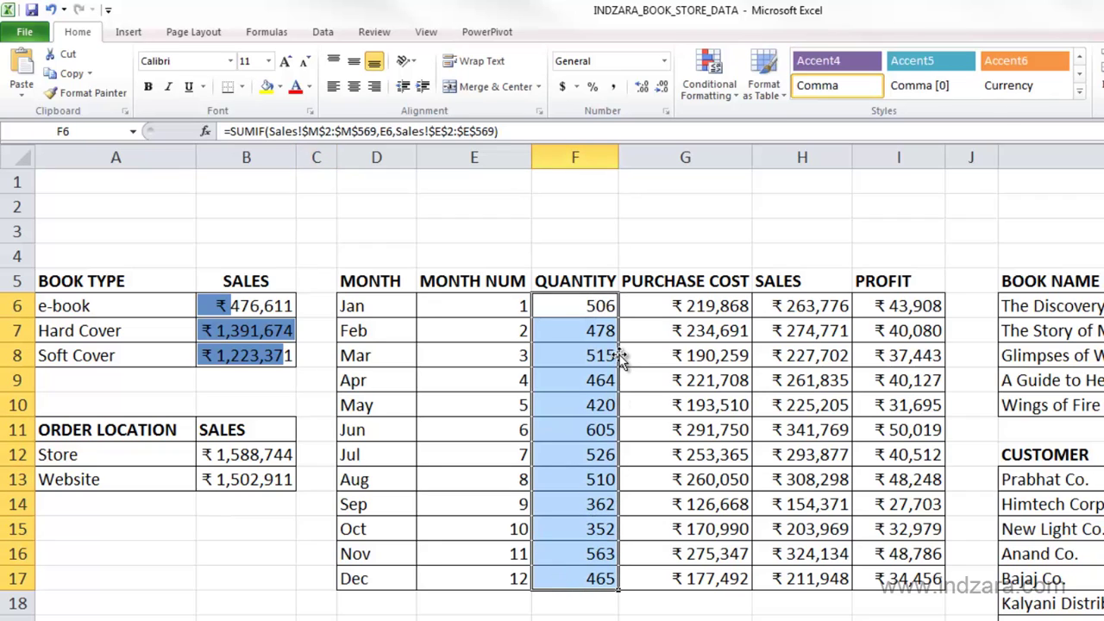
pyautogui.click(729, 94)
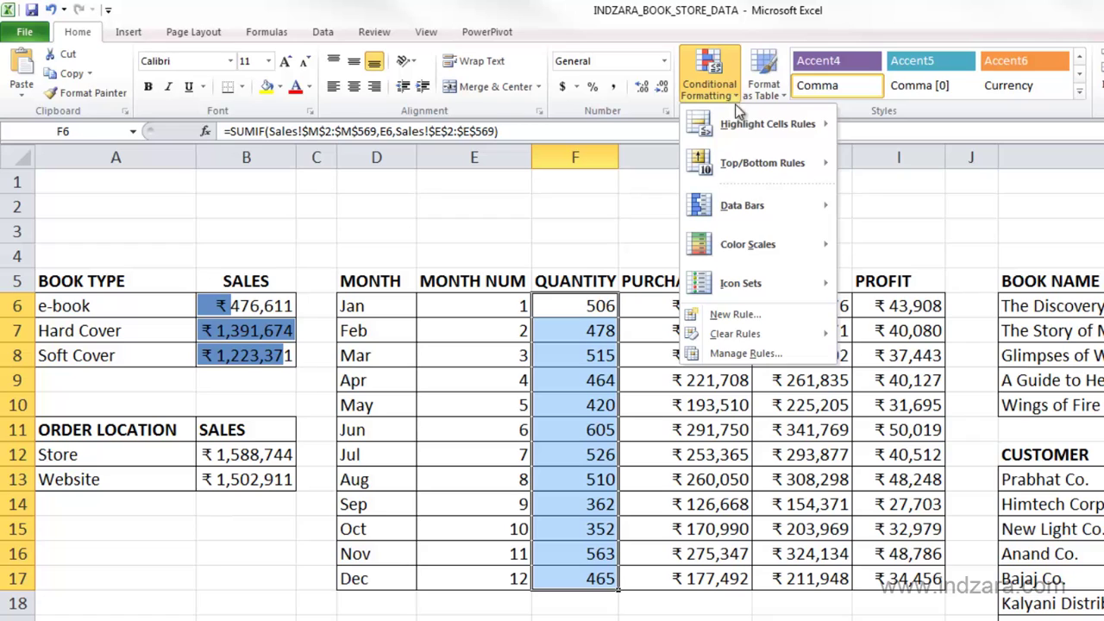
pyautogui.moveTo(781, 245)
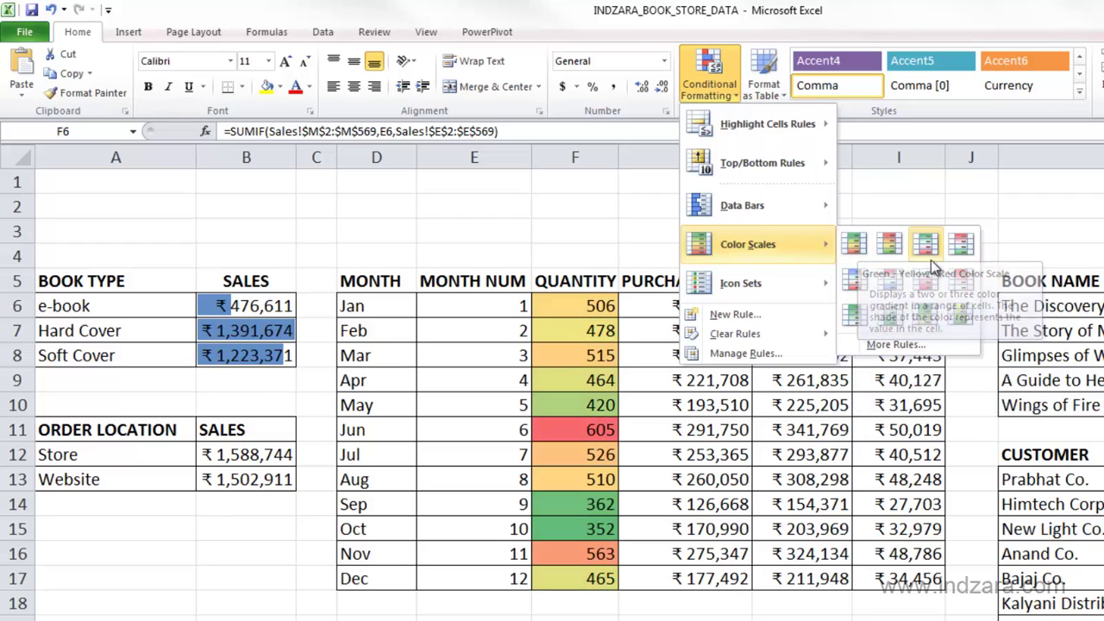
pyautogui.click(862, 246)
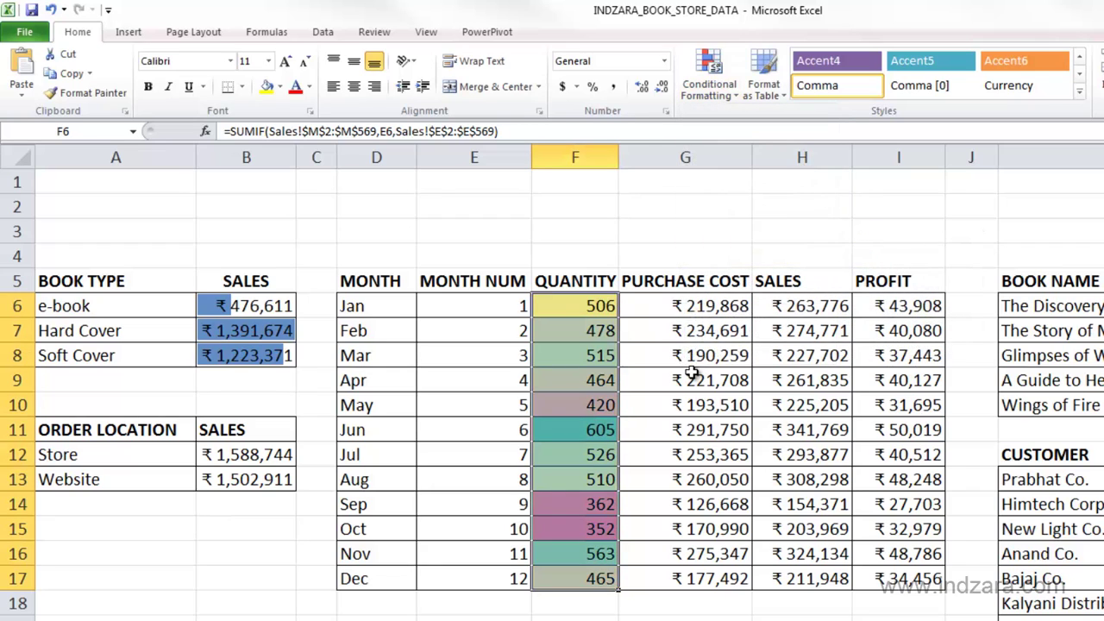
pyautogui.click(605, 610)
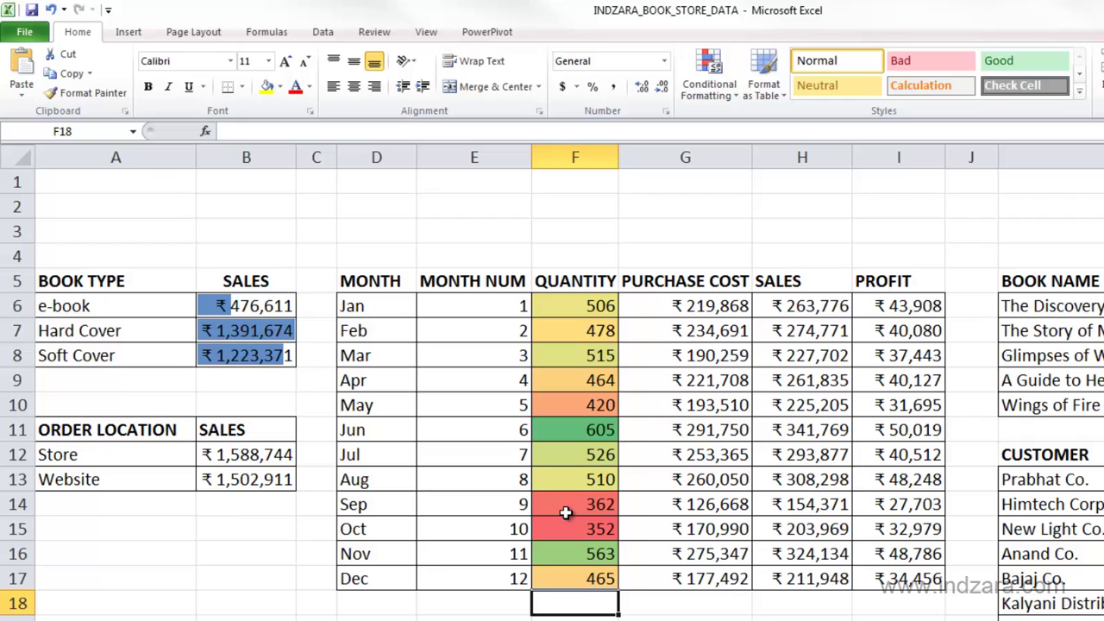
# Step: Compare the colors of the June and October quantities with the Green - Yellow - Red color scale preset
pyautogui.click(595, 435)
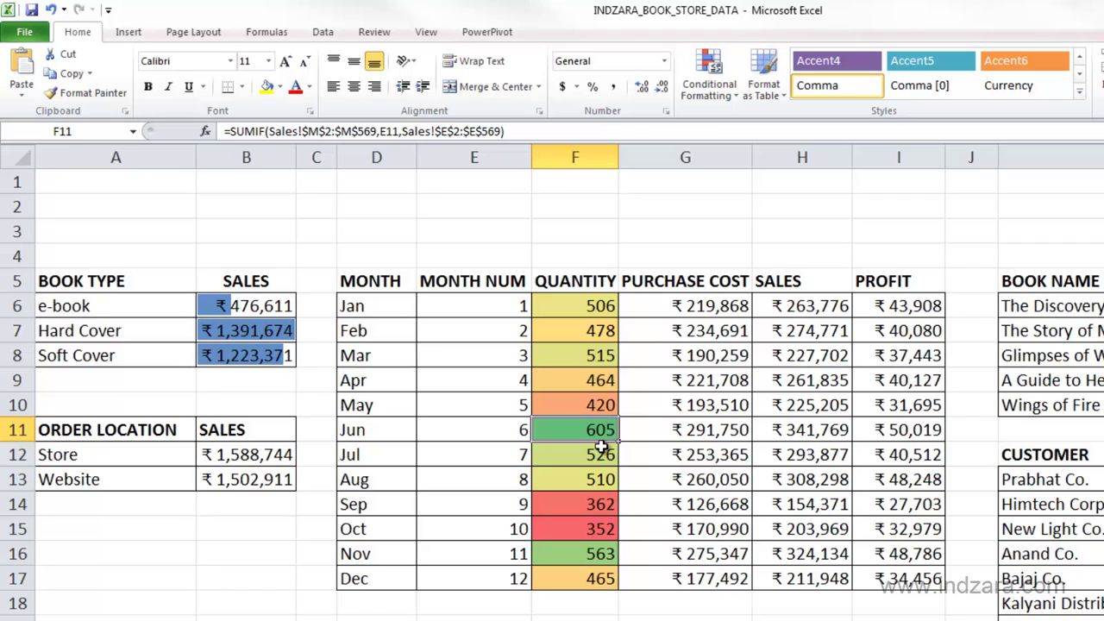
pyautogui.click(583, 530)
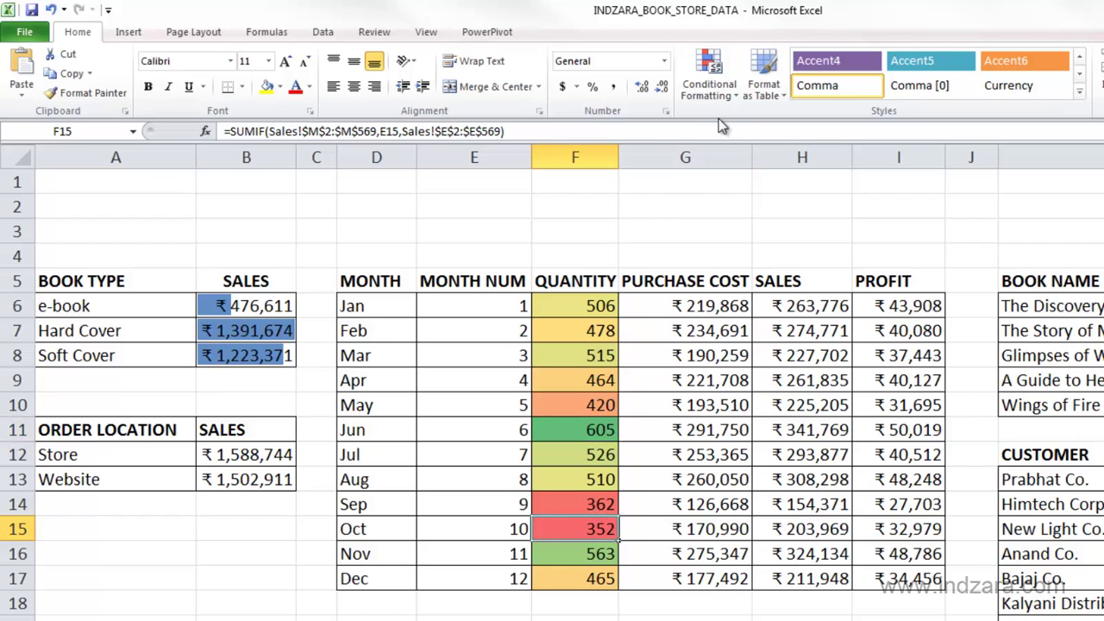
pyautogui.click(728, 96)
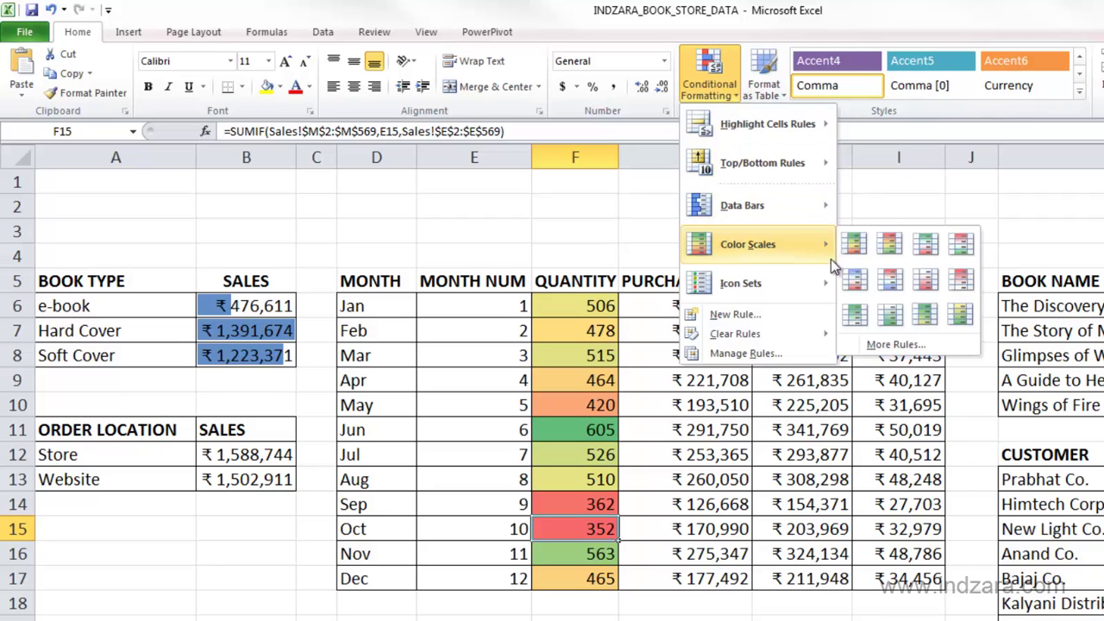
pyautogui.click(852, 248)
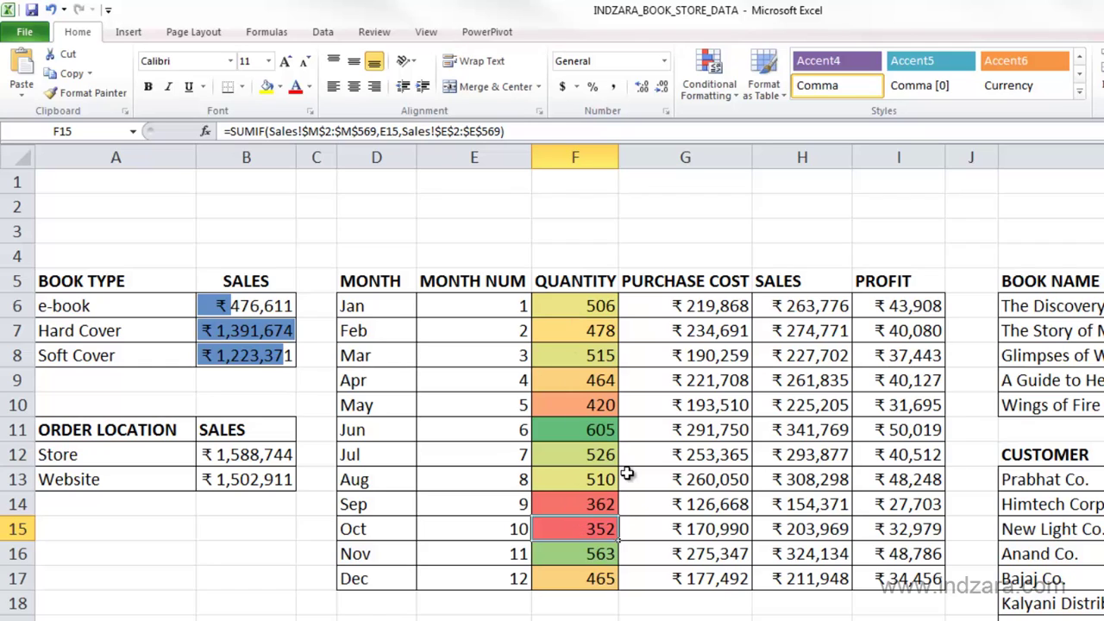
pyautogui.click(603, 429)
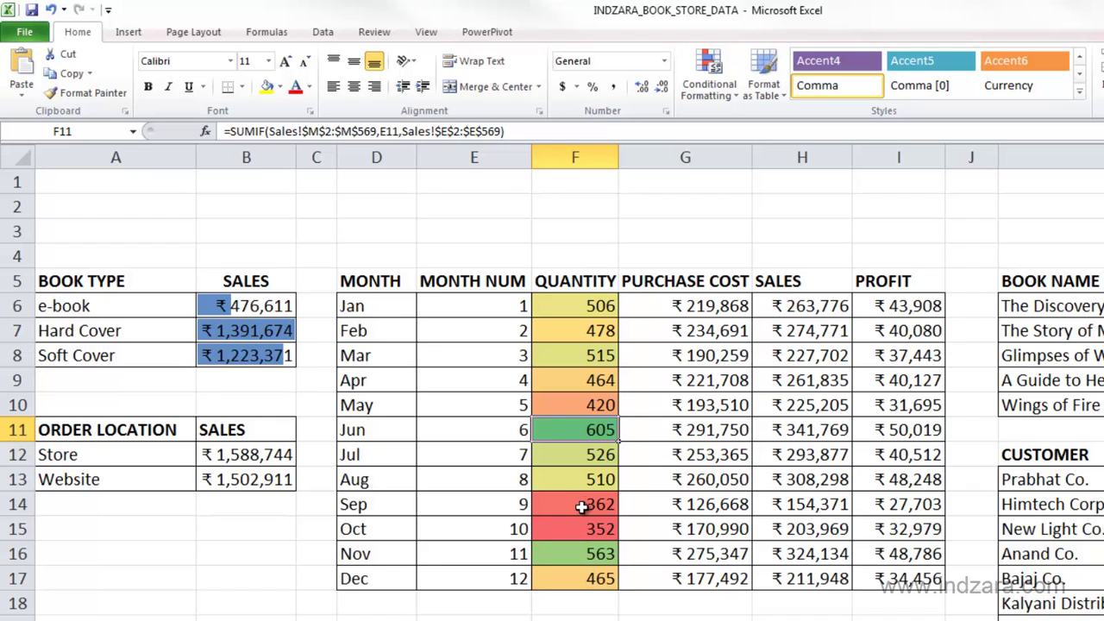
# Step: Open the Graded Color Scale rule of the monthly quantities in F6:F17 for editing from the rules manager
pyautogui.moveTo(601, 305); pyautogui.dragTo(572, 578)
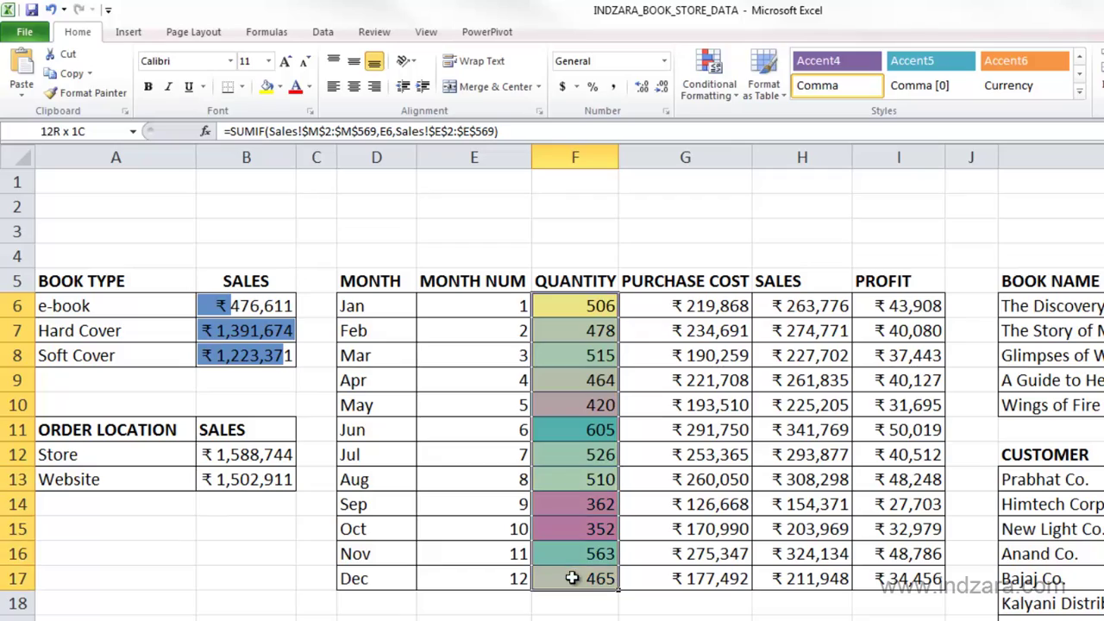
pyautogui.click(722, 100)
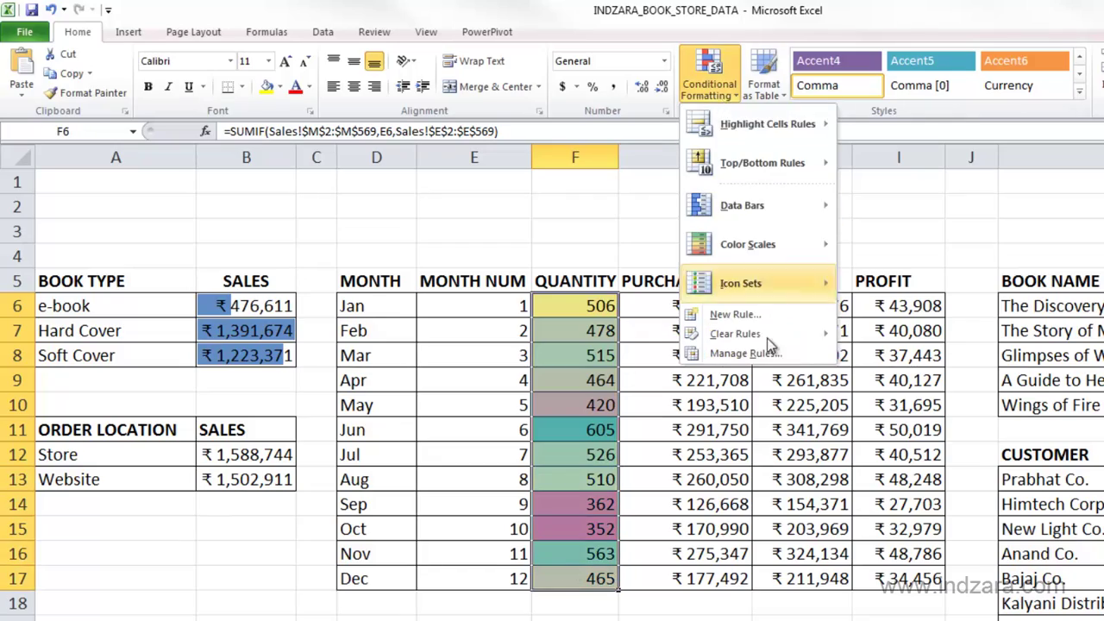
pyautogui.click(749, 353)
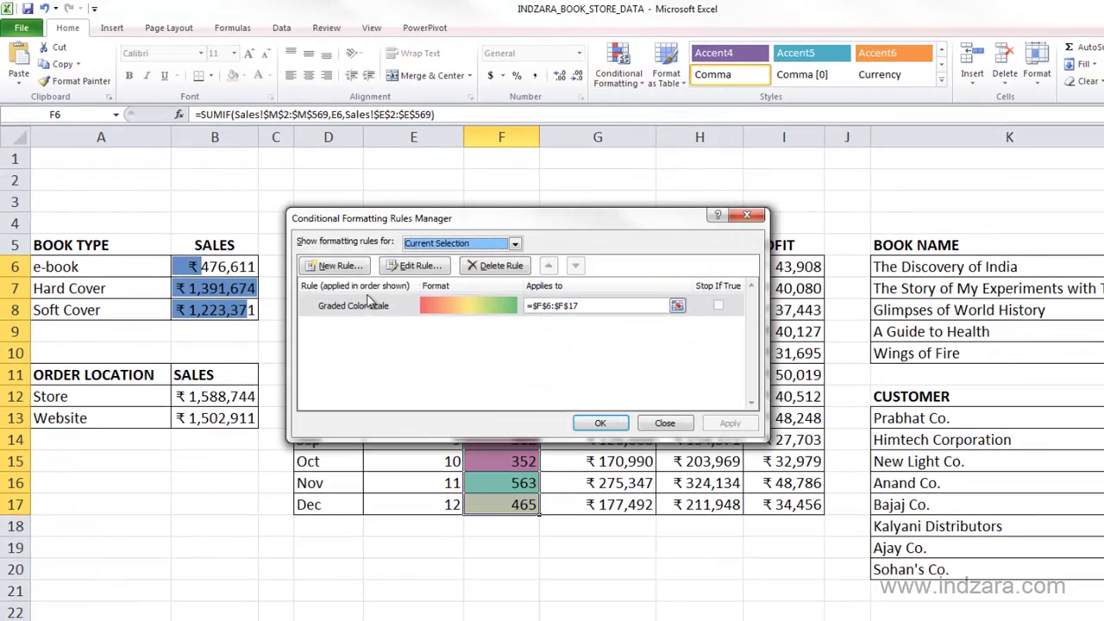
pyautogui.click(367, 302)
pyautogui.moveTo(422, 220); pyautogui.dragTo(737, 266)
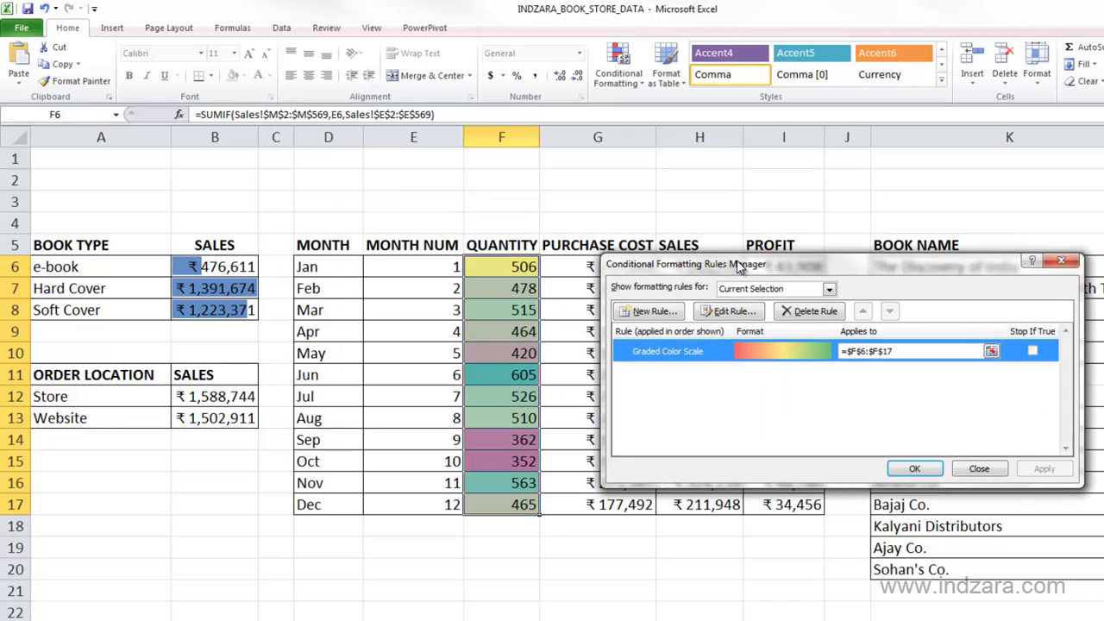
pyautogui.click(728, 312)
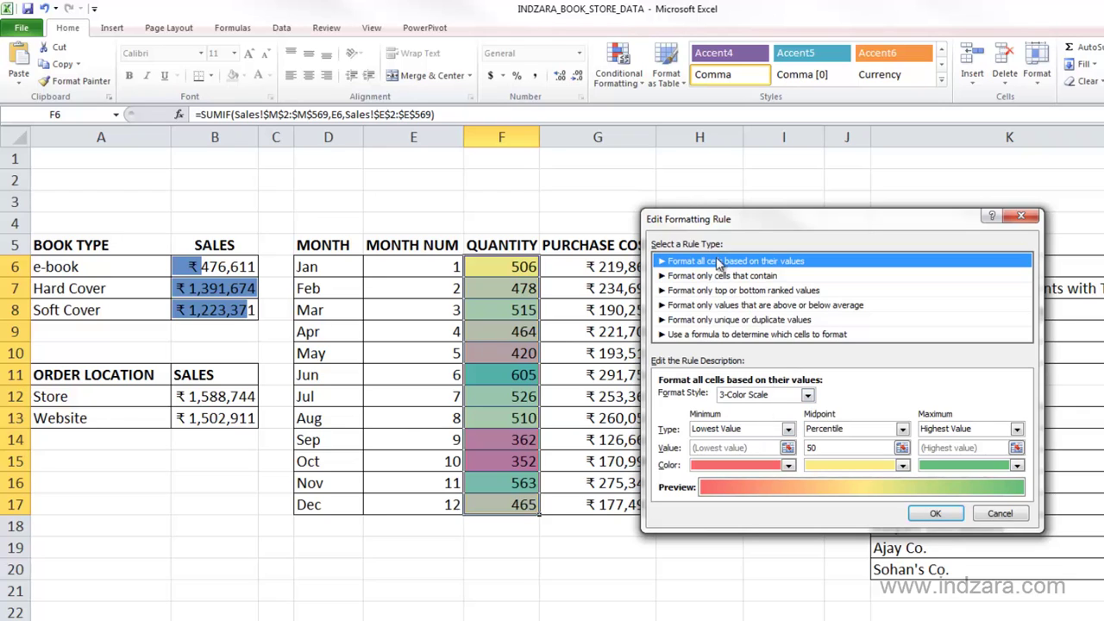
pyautogui.moveTo(715, 225); pyautogui.dragTo(704, 210)
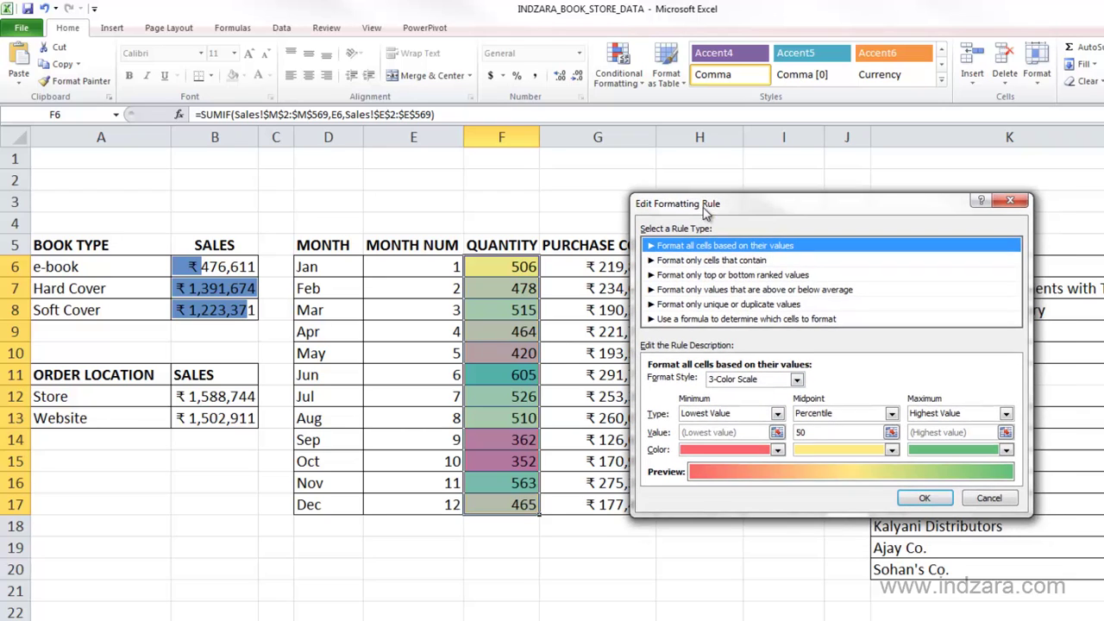
# Step: Compare the rule's 2-Color Scale and 3-Color Scale format styles, then close the rule and rules manager without changes
pyautogui.click(749, 384)
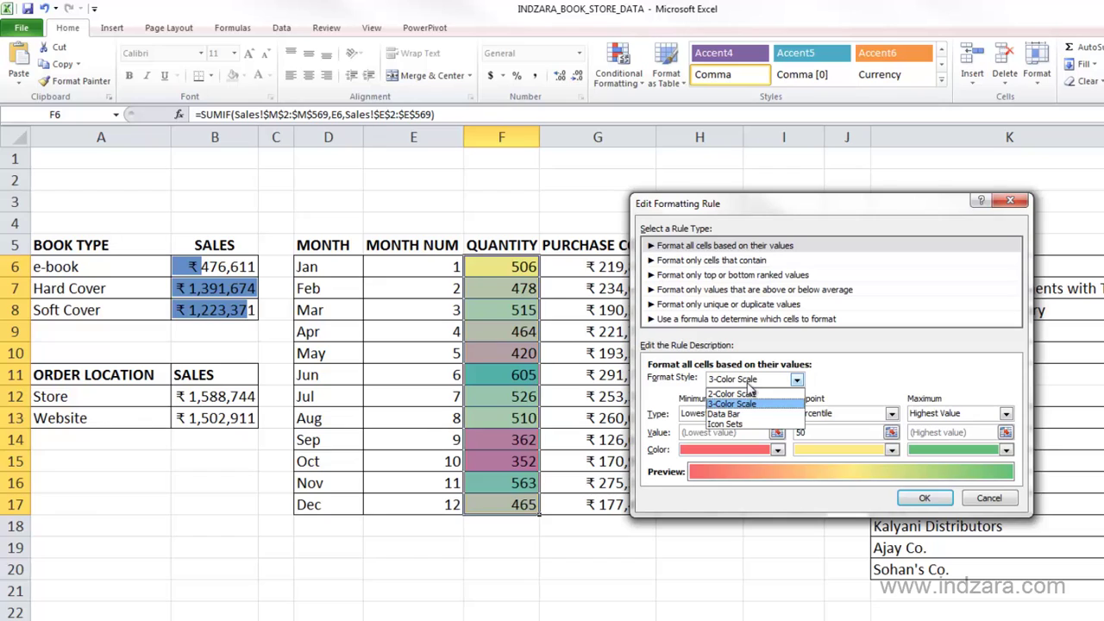
pyautogui.click(750, 384)
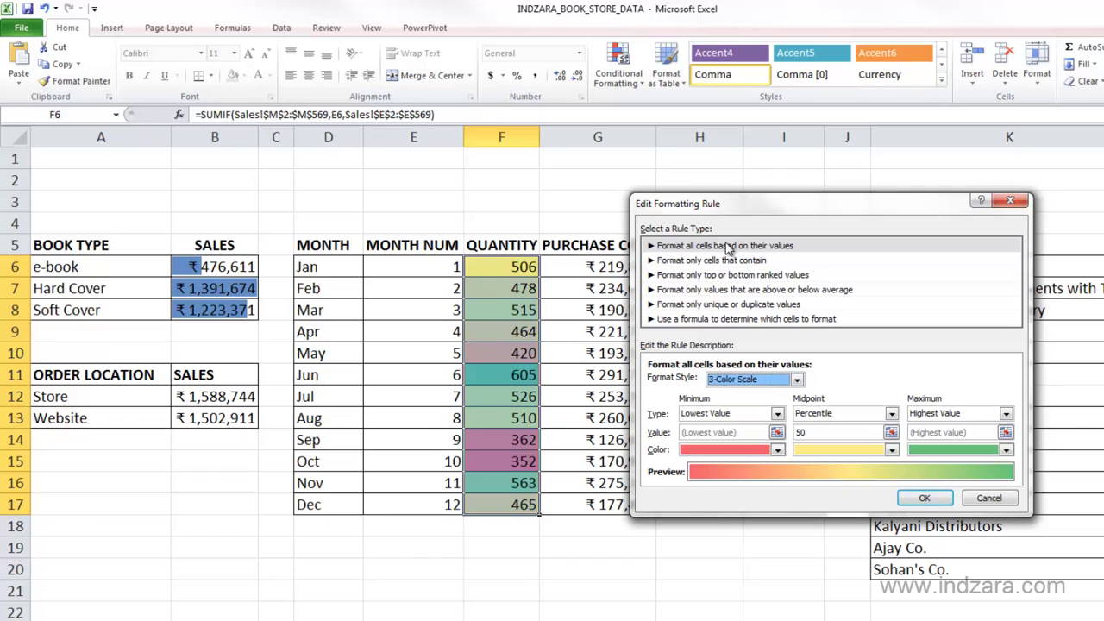
pyautogui.click(730, 248)
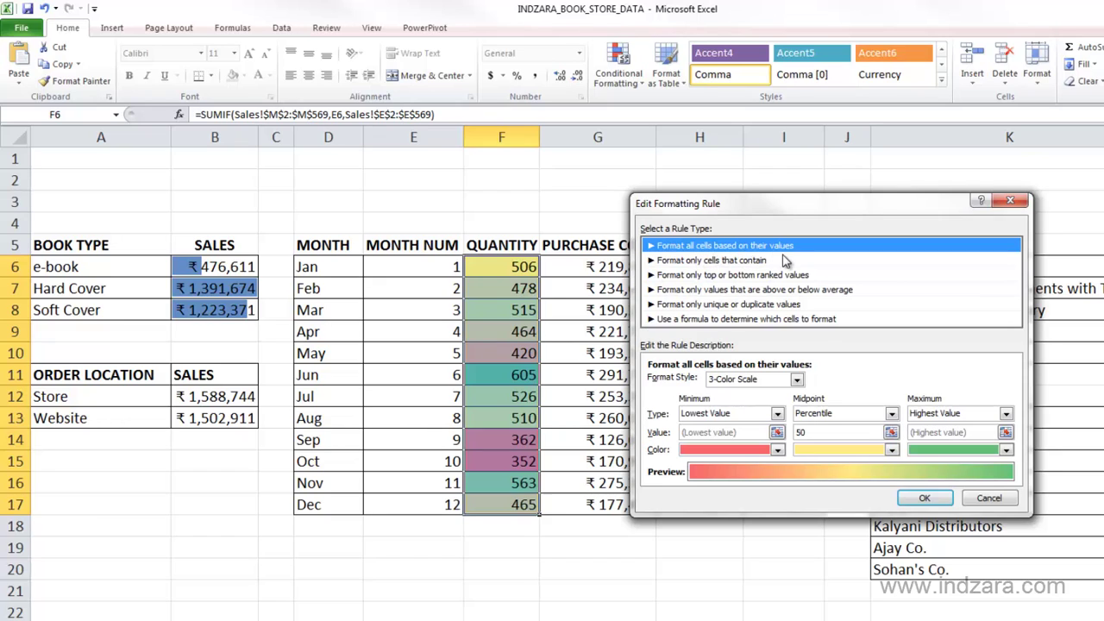
pyautogui.click(795, 380)
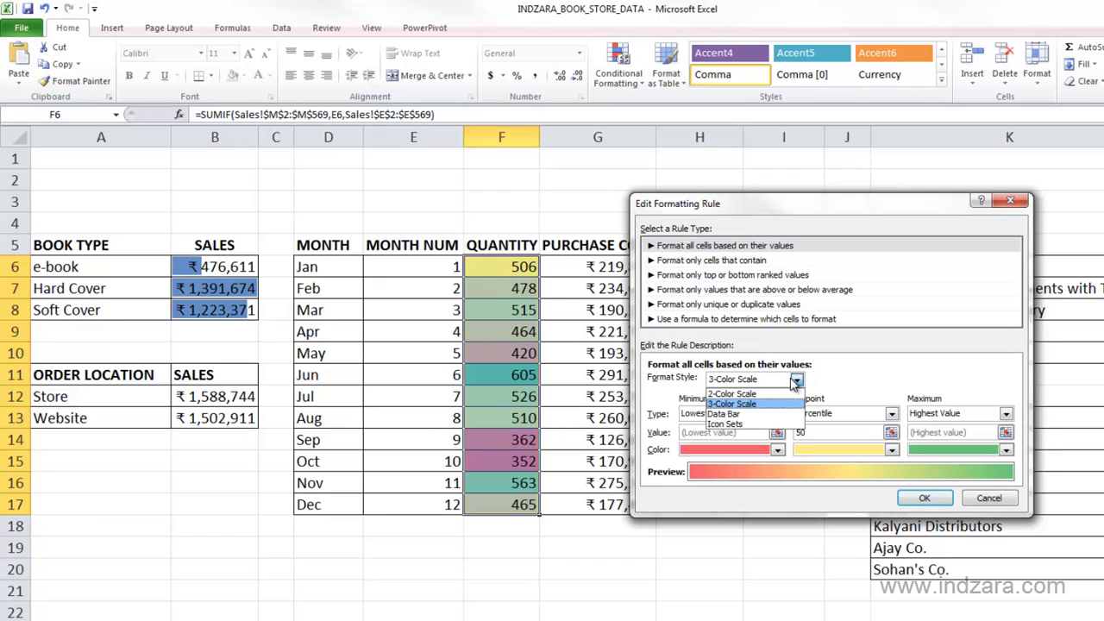
pyautogui.click(740, 394)
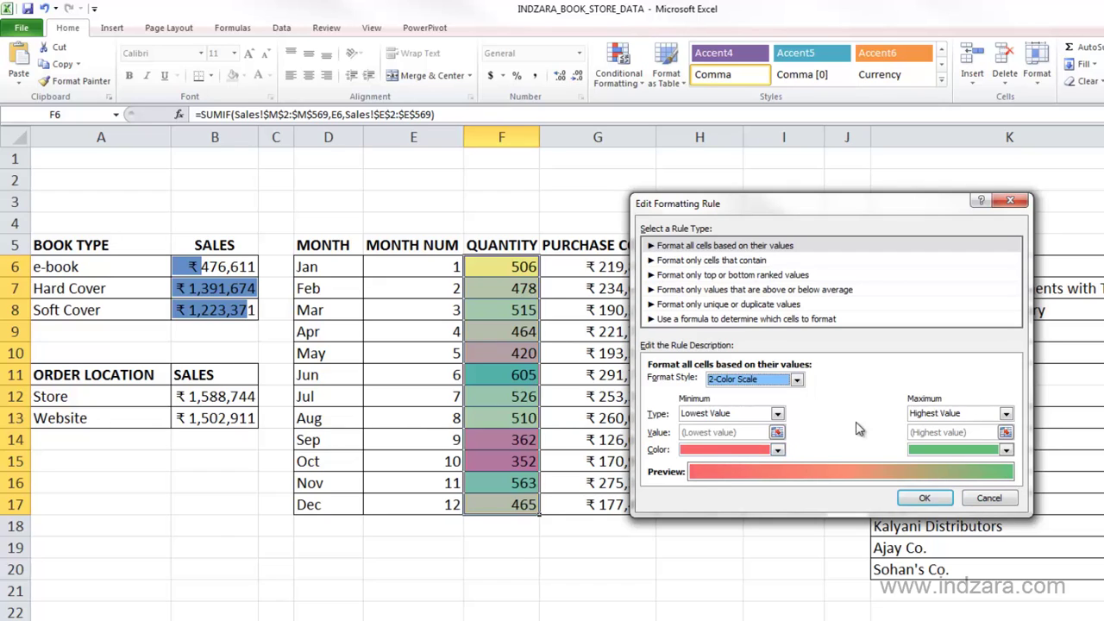
pyautogui.click(797, 380)
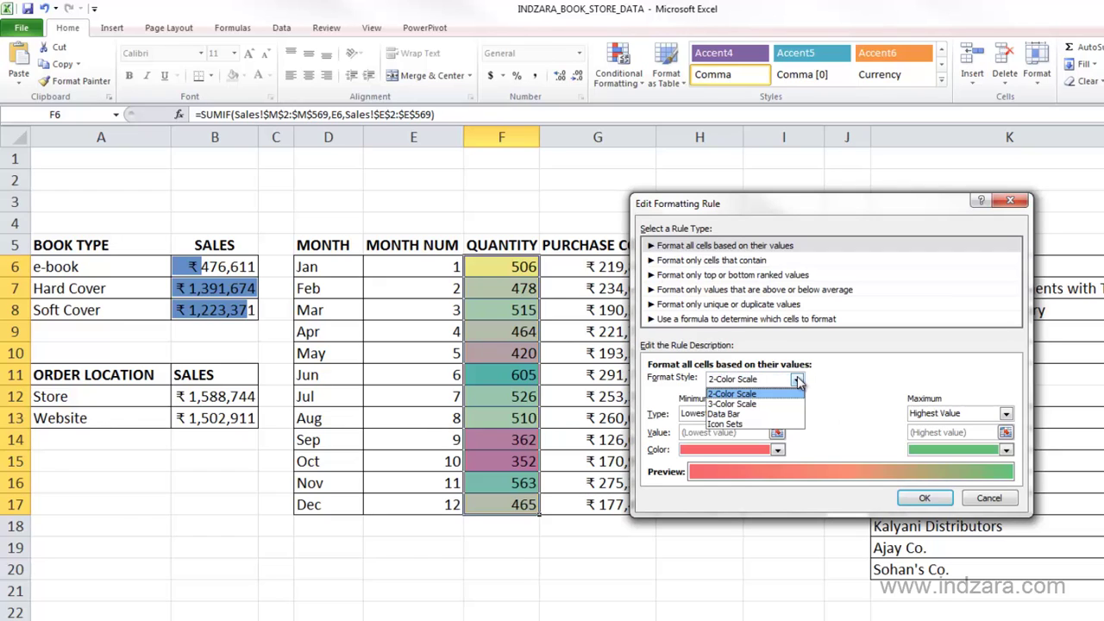
pyautogui.click(768, 403)
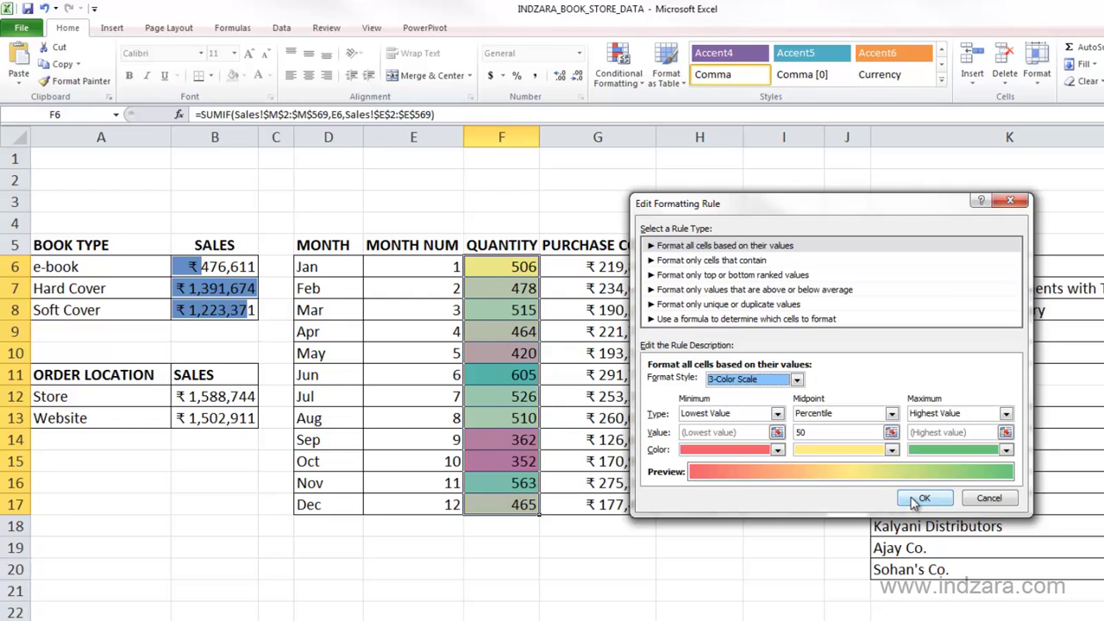
pyautogui.click(797, 381)
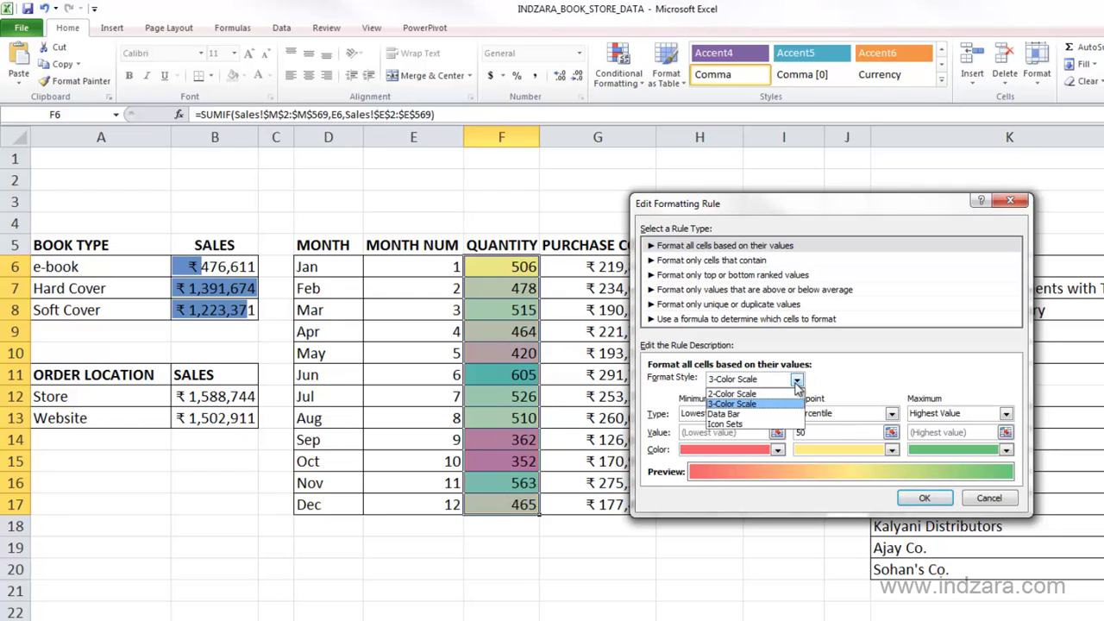
pyautogui.click(847, 405)
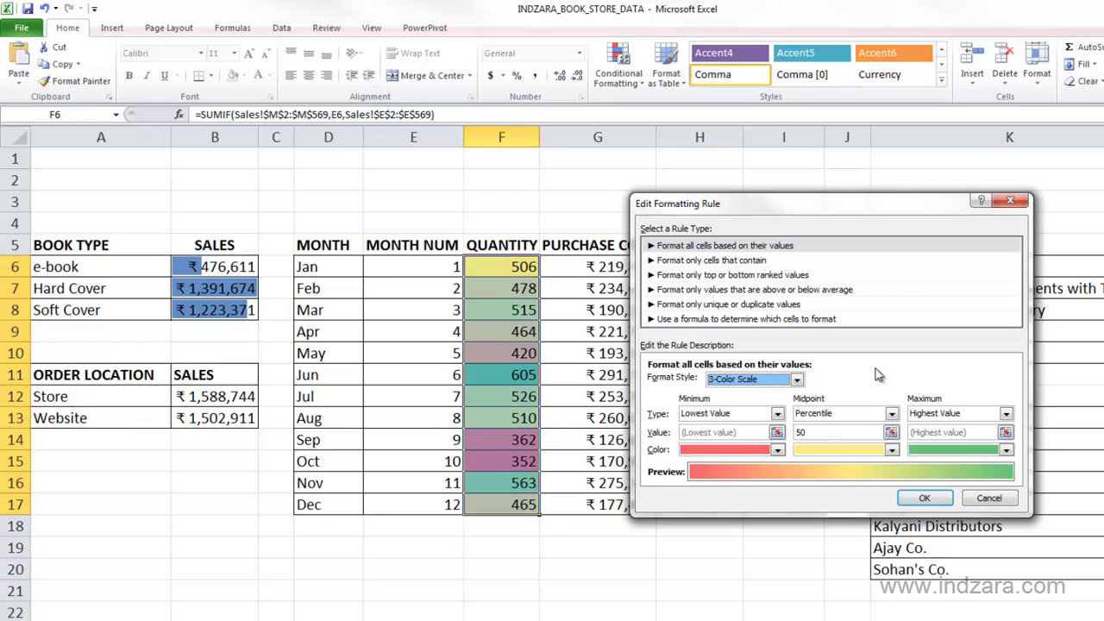
pyautogui.click(981, 500)
pyautogui.click(977, 469)
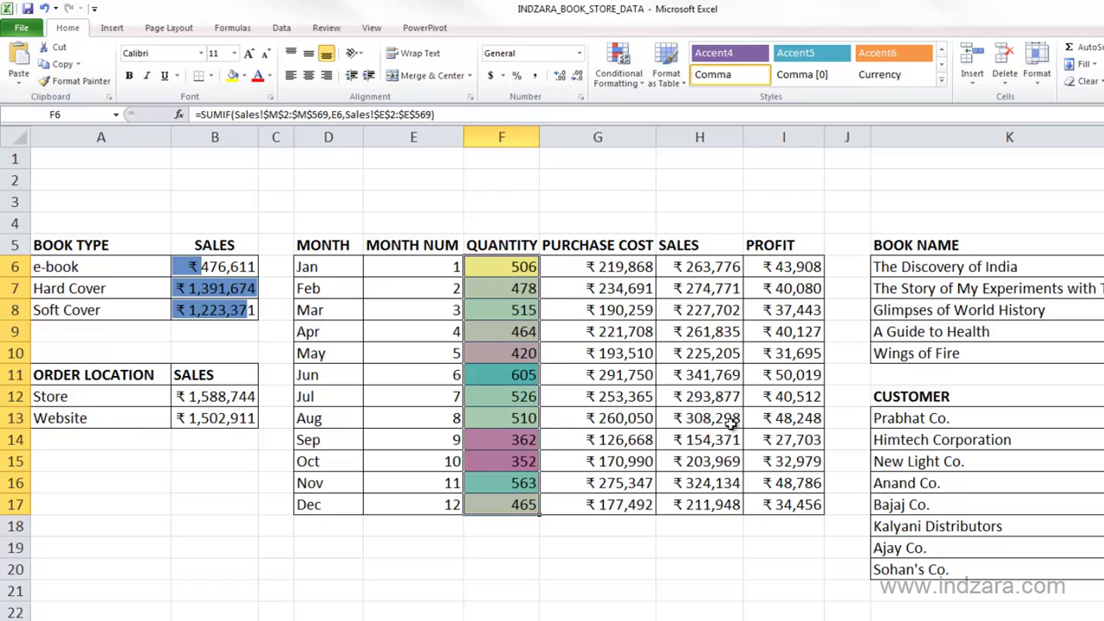
# Step: Apply the green, yellow and red circle icon set from Shapes to the monthly profits in I6:I17
pyautogui.moveTo(798, 267); pyautogui.dragTo(794, 505)
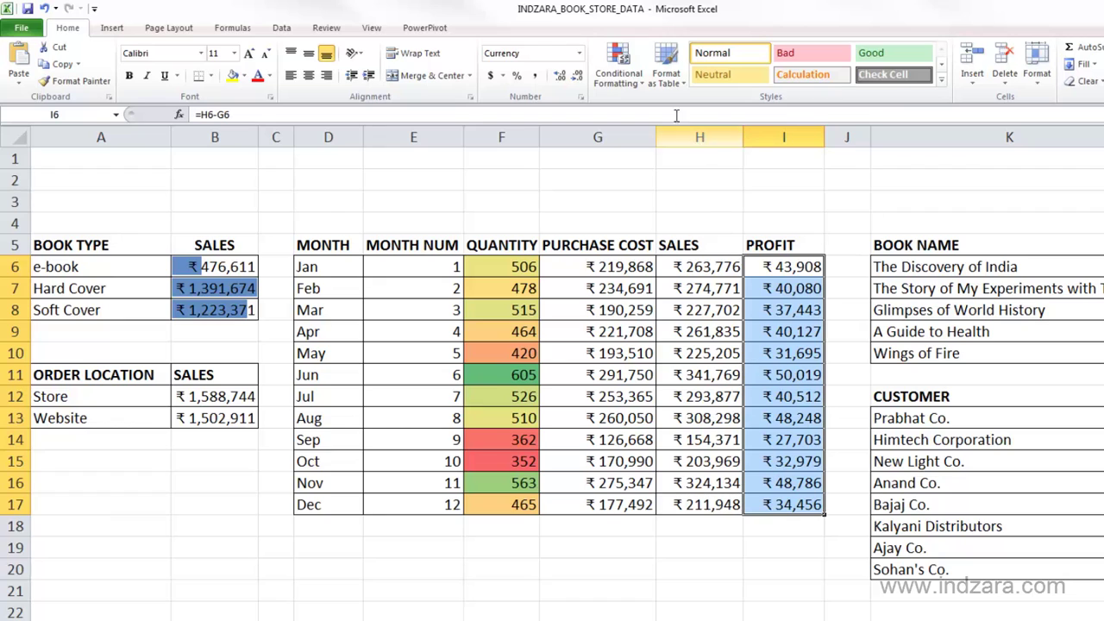
pyautogui.click(627, 88)
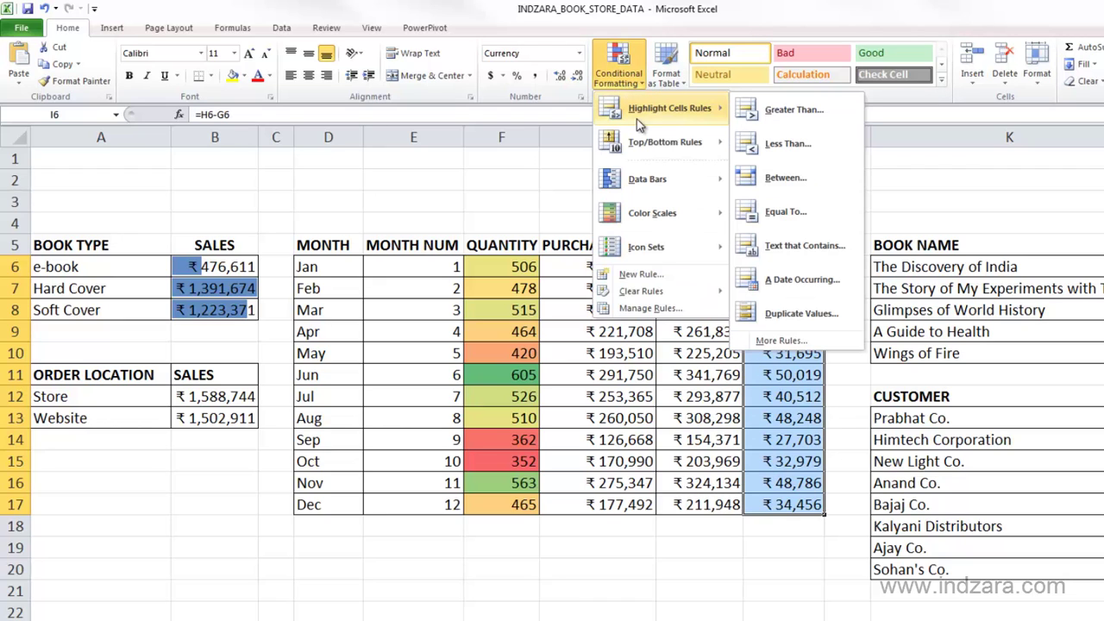
pyautogui.moveTo(669, 250)
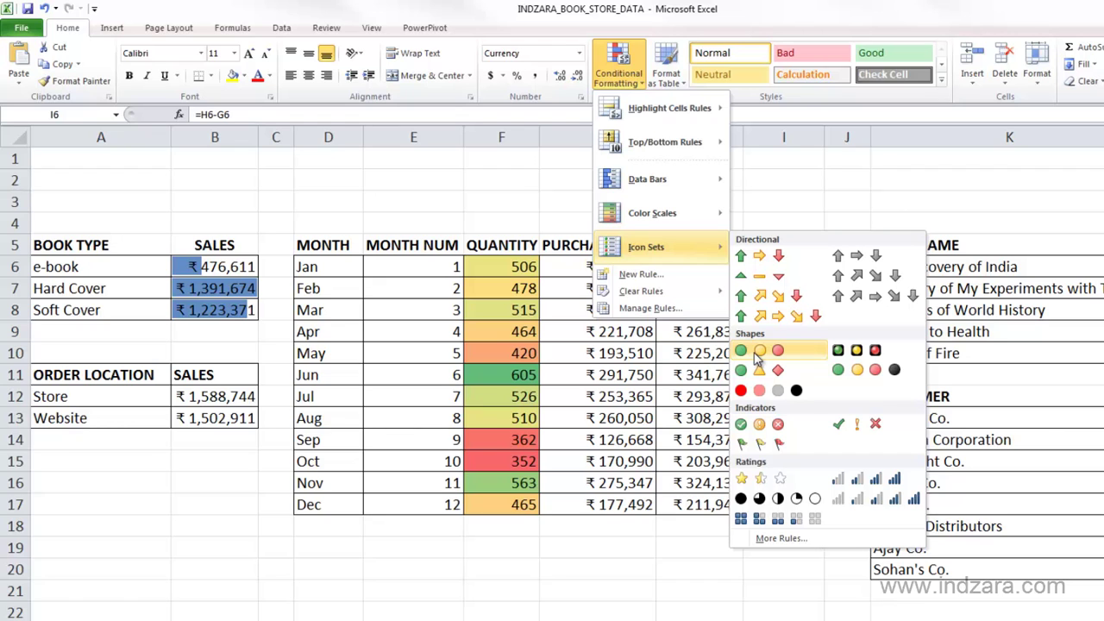
pyautogui.click(756, 352)
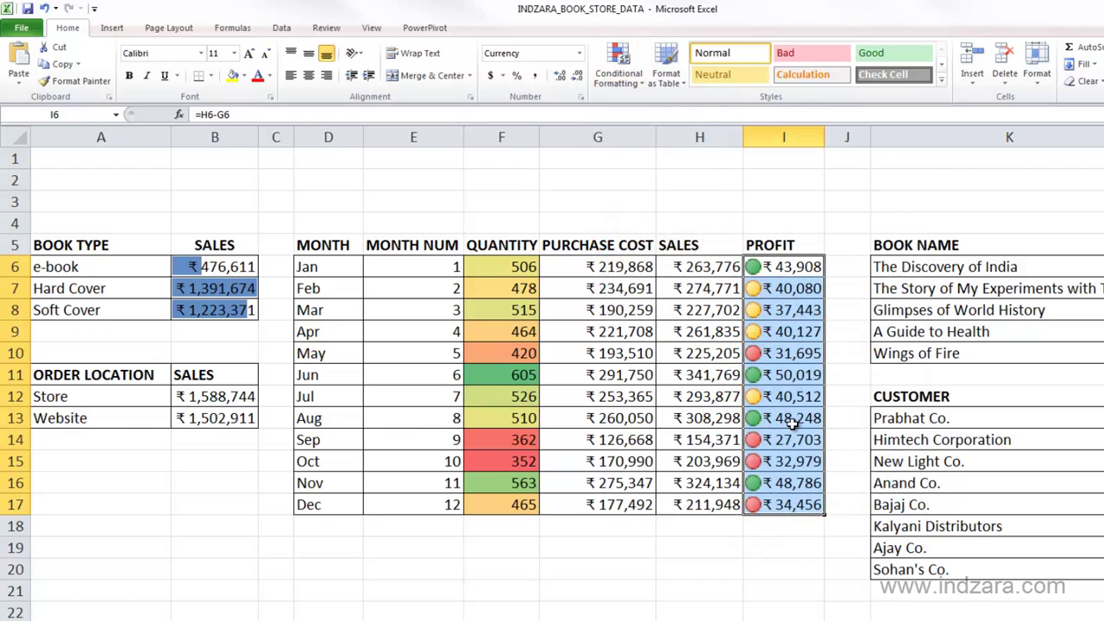
# Step: Edit the profit Icon Set rule, setting the green threshold to the Number 40000 and the yellow threshold's value to 30000
pyautogui.click(628, 90)
pyautogui.click(664, 312)
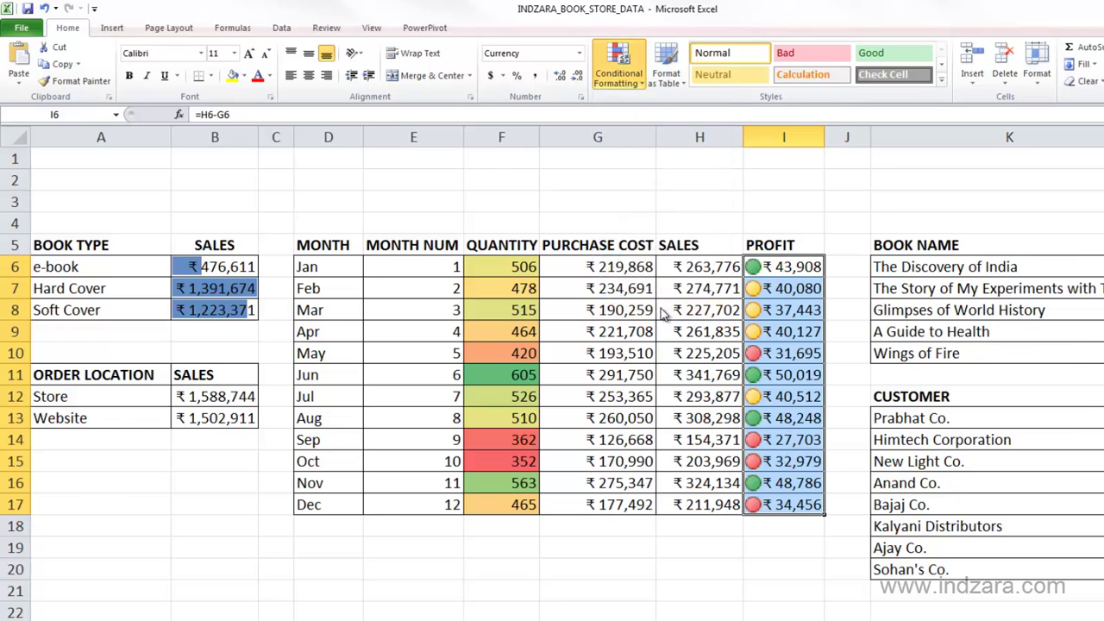
pyautogui.click(705, 356)
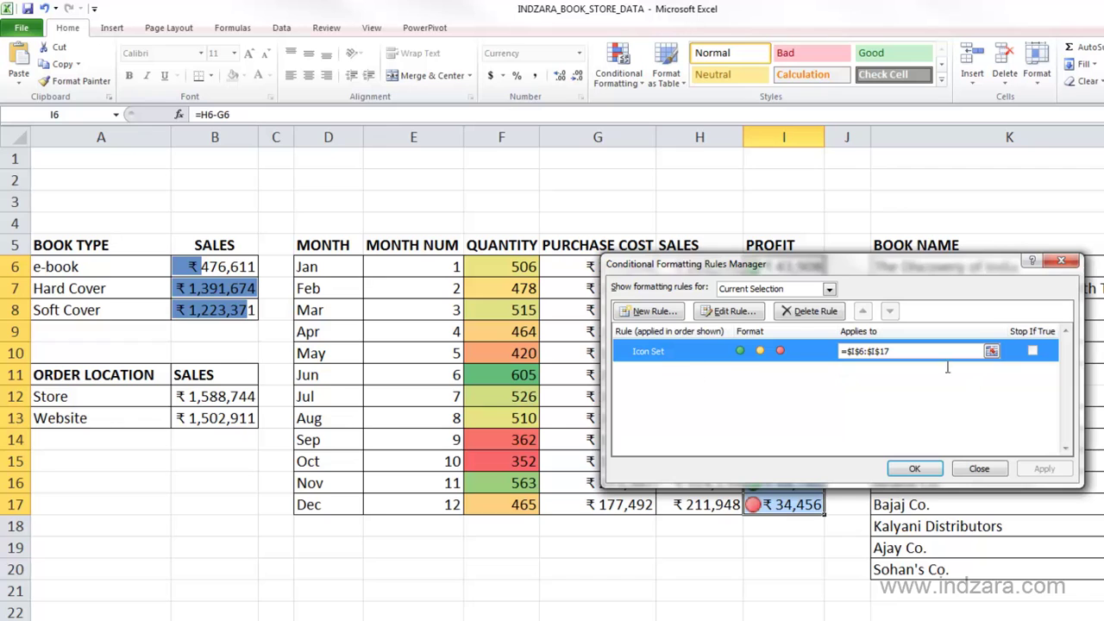
pyautogui.click(747, 312)
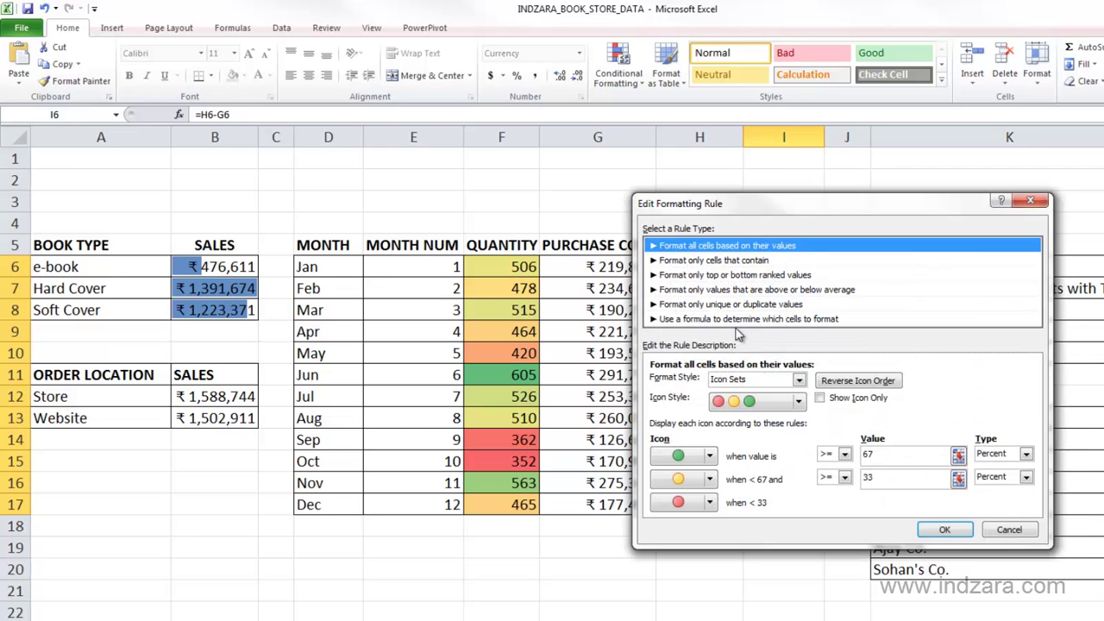
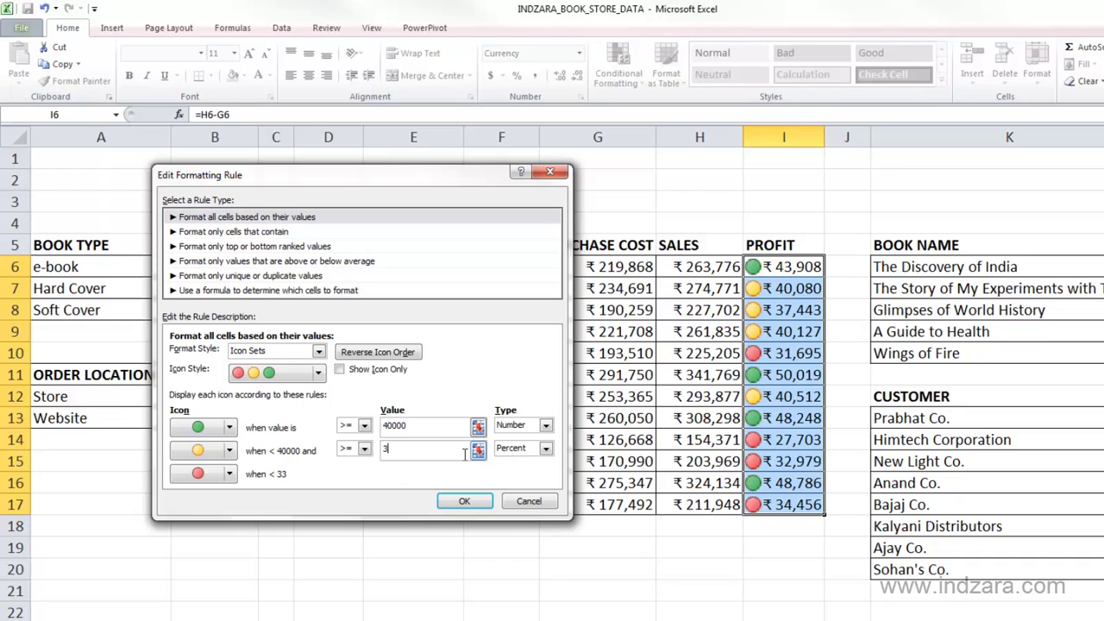
pyautogui.write('0000')
pyautogui.click(438, 428)
# Step: Browse the icon styles available for the profit rule, keeping the three colored circles
pyautogui.click(321, 374)
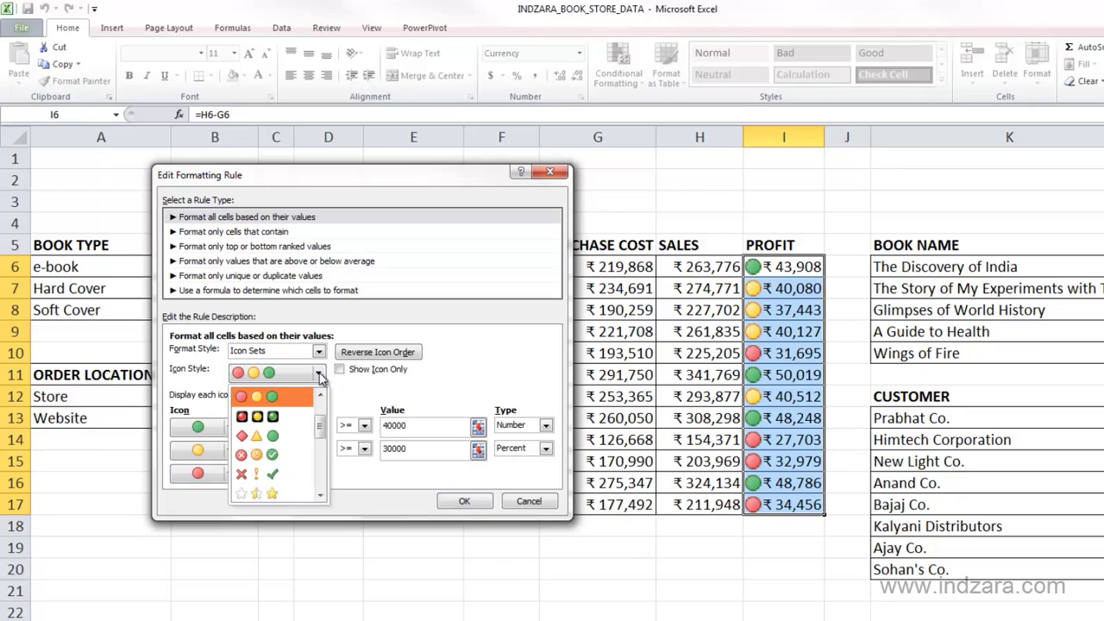
pyautogui.moveTo(319, 425); pyautogui.dragTo(317, 468)
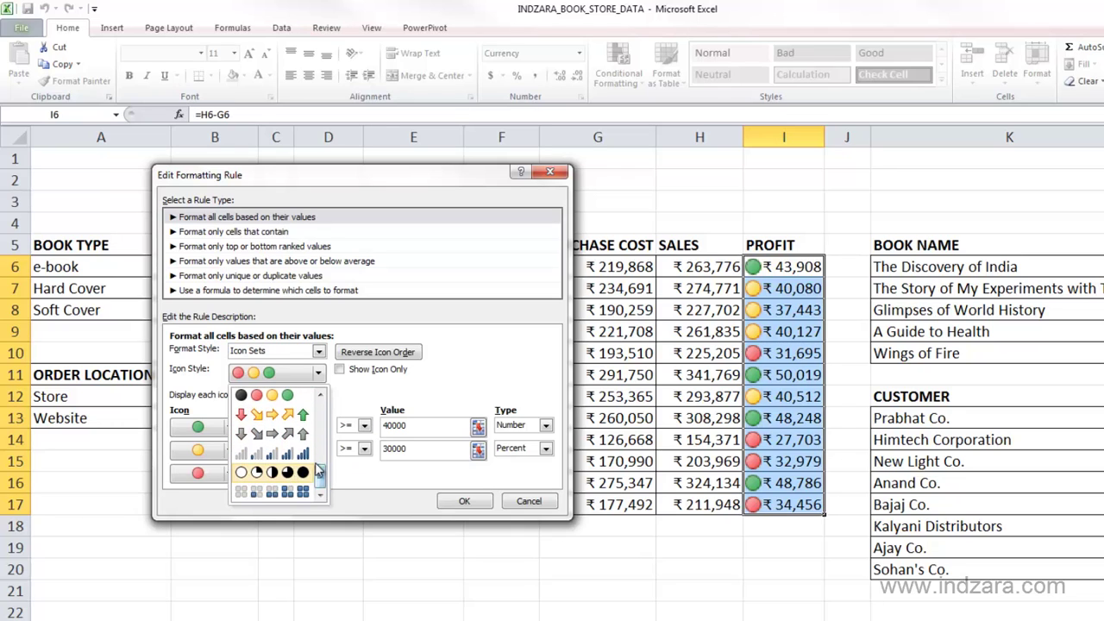
pyautogui.click(459, 383)
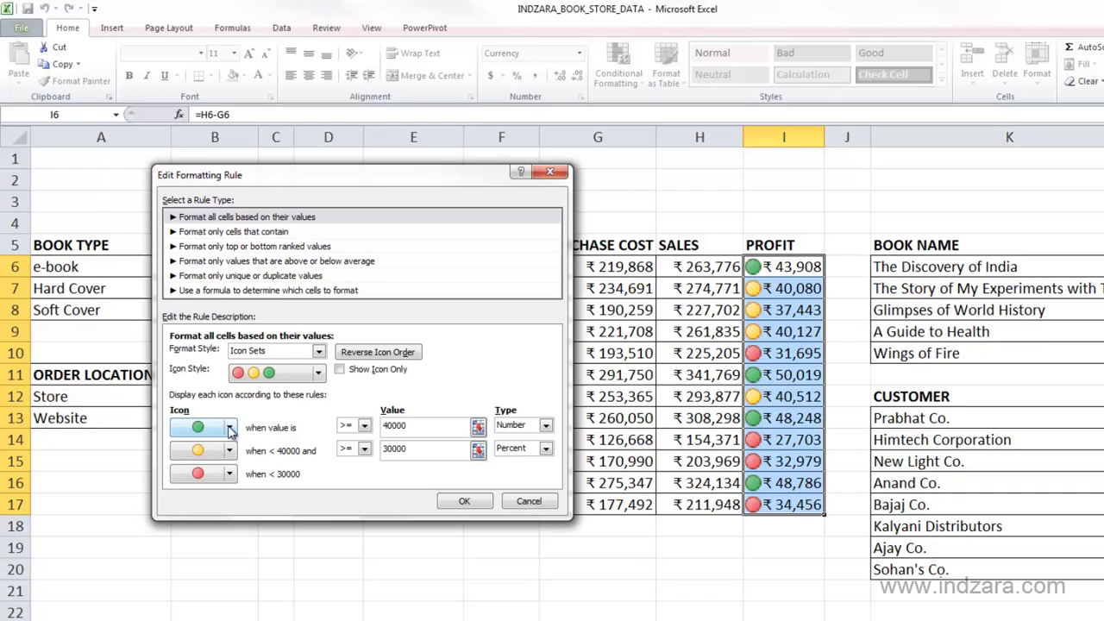
# Step: Set the yellow icon's threshold type to Number with a value of 30000 and accept the edited rule
pyautogui.click(545, 449)
pyautogui.click(516, 464)
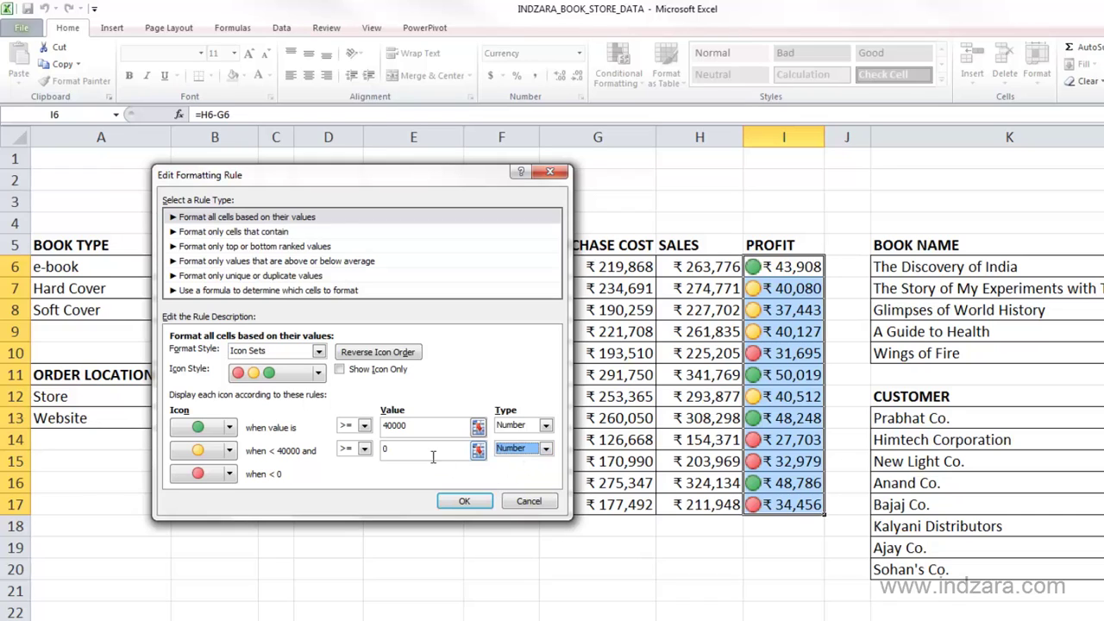
pyautogui.click(397, 449)
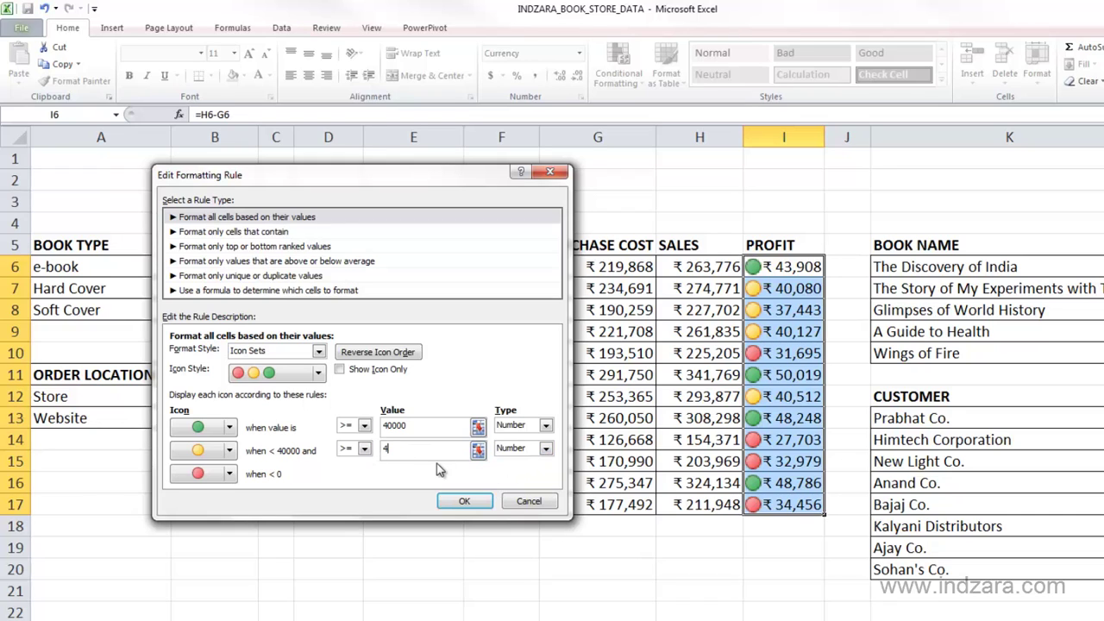
pyautogui.write('30000')
pyautogui.click(439, 431)
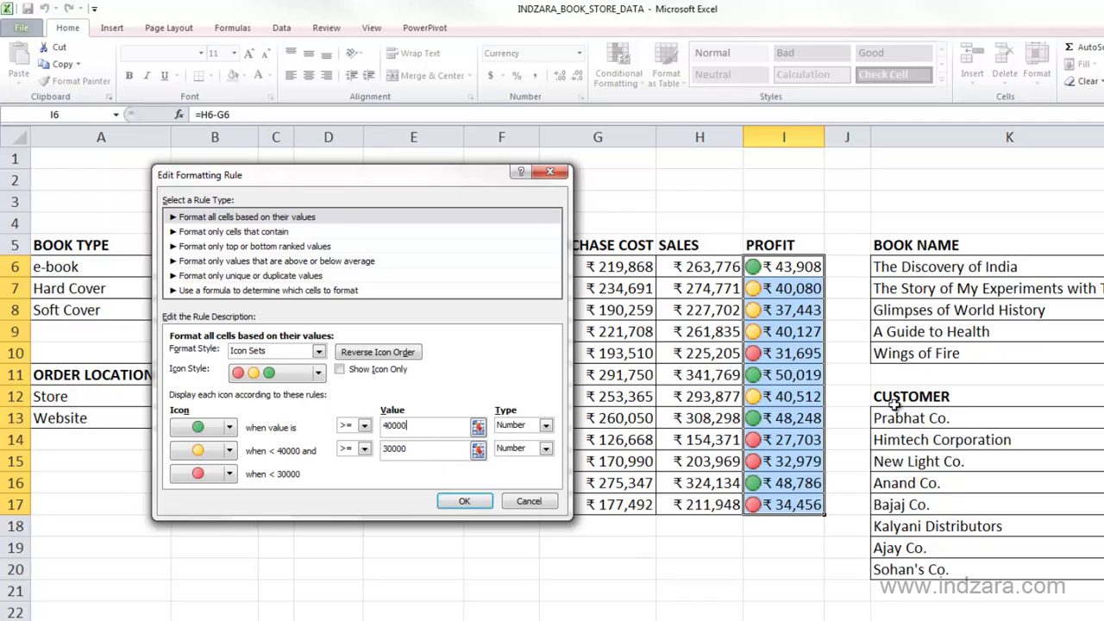
pyautogui.click(547, 451)
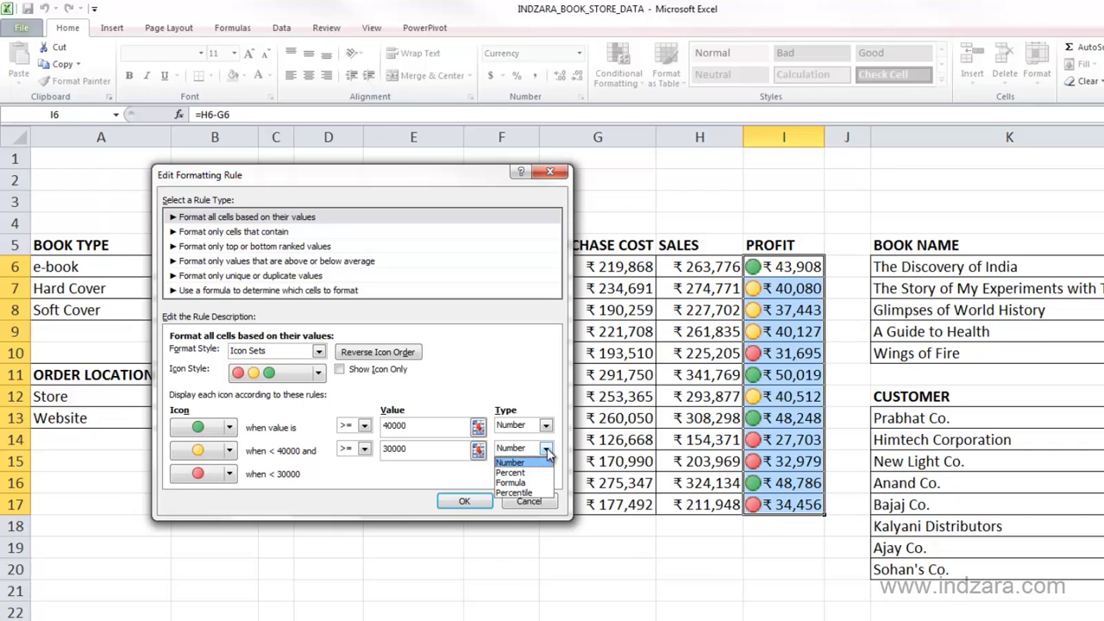
pyautogui.click(546, 459)
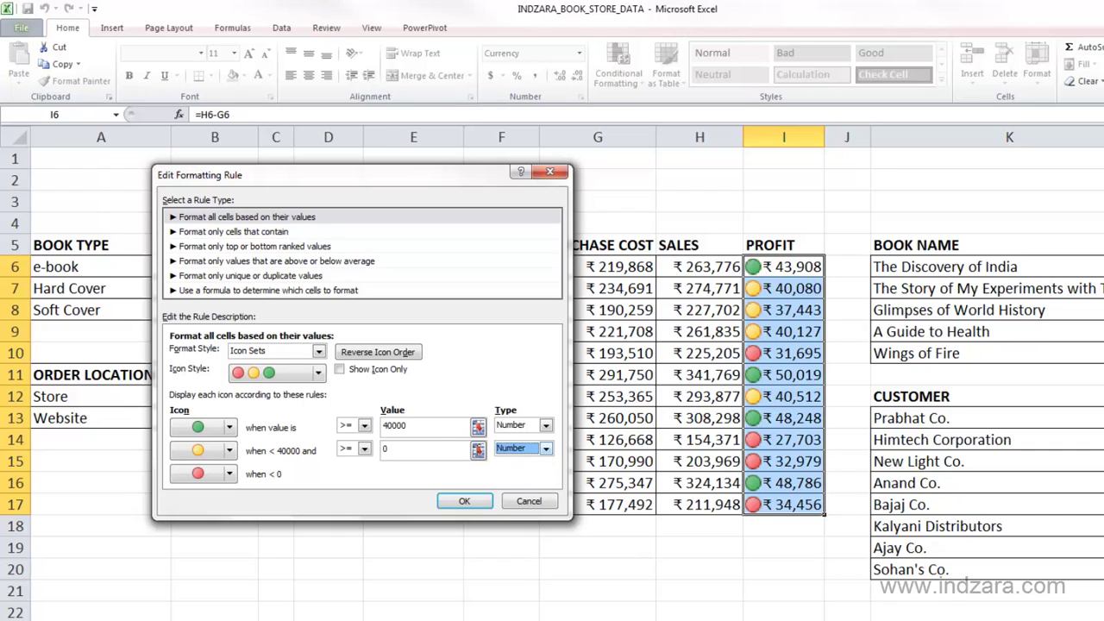
pyautogui.hotkey('shift', 'Tab')
pyautogui.write('3000')
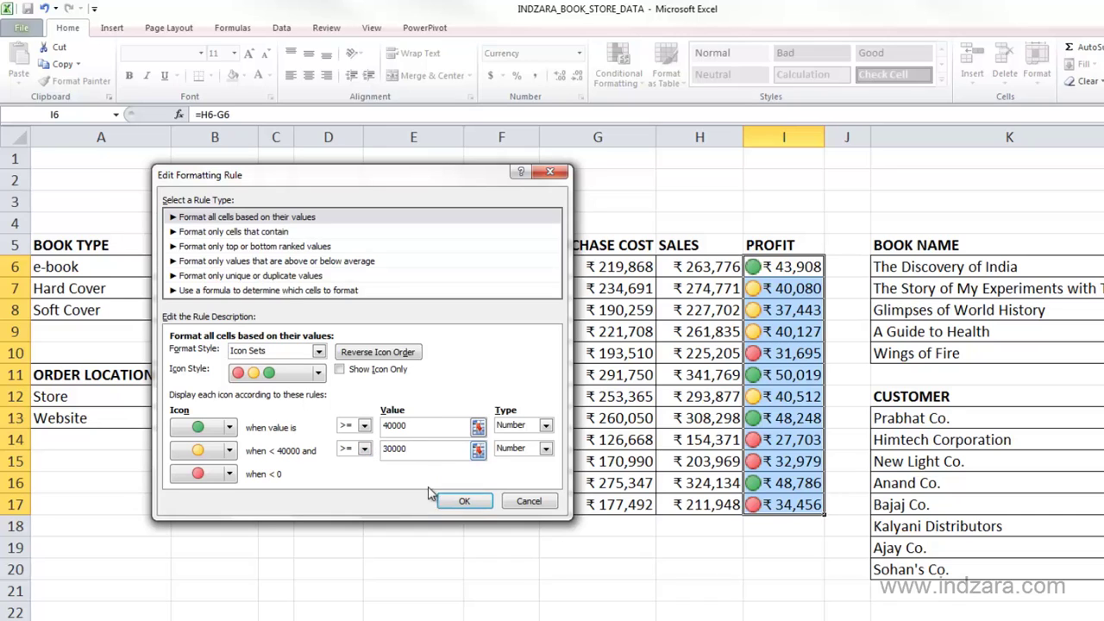
pyautogui.click(450, 504)
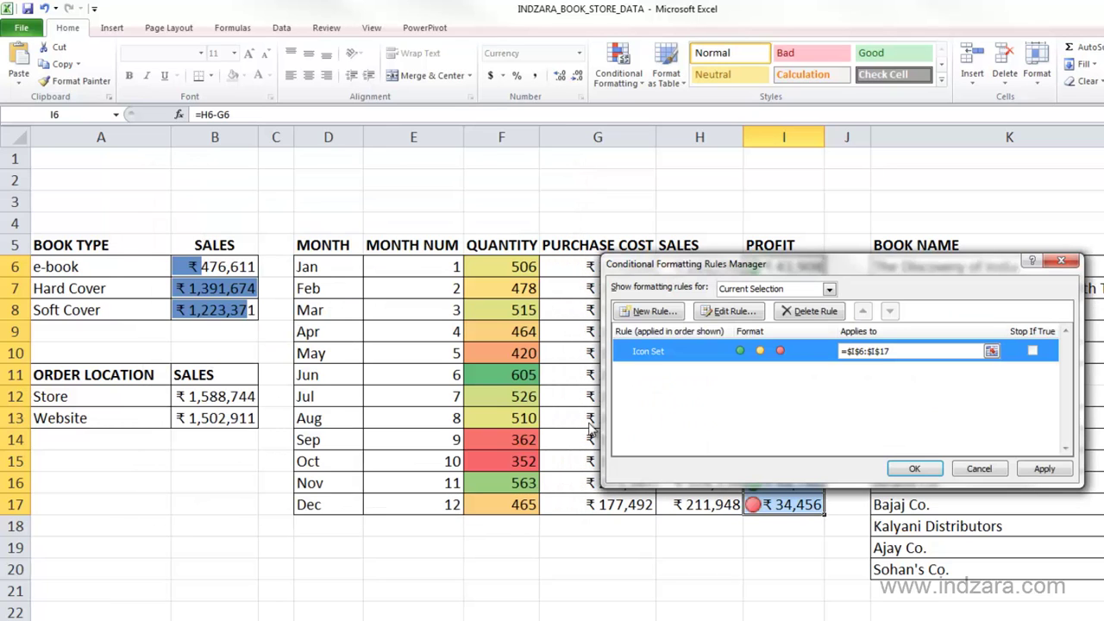
# Step: Apply the updated Icon Set rule to the profits in I6:I17 and check the September profit's icon
pyautogui.moveTo(651, 264); pyautogui.dragTo(71, 276)
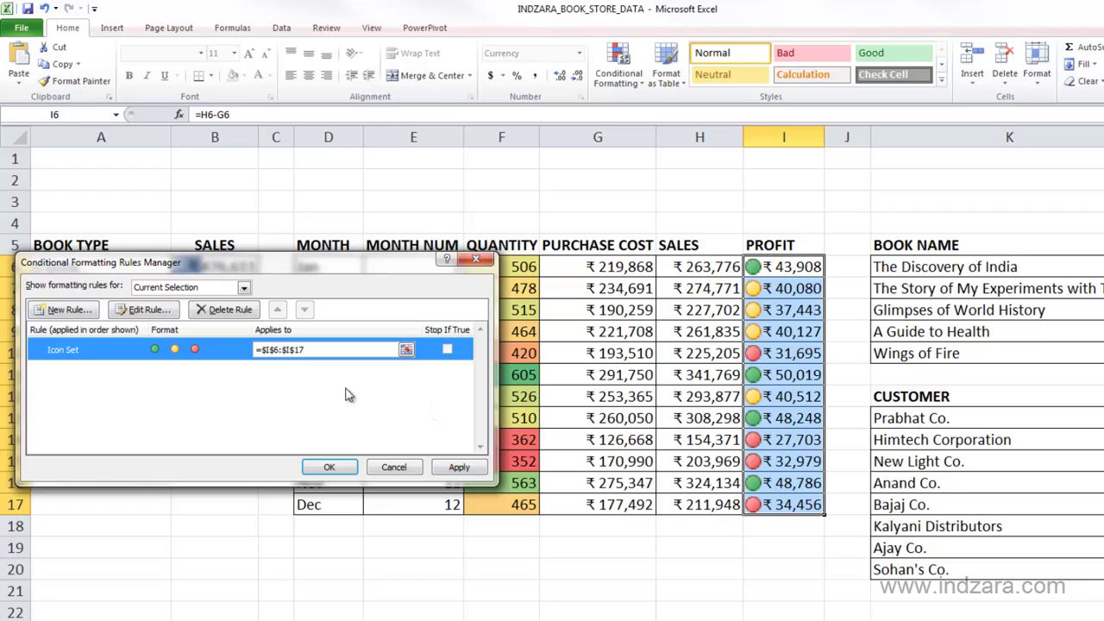
pyautogui.click(446, 468)
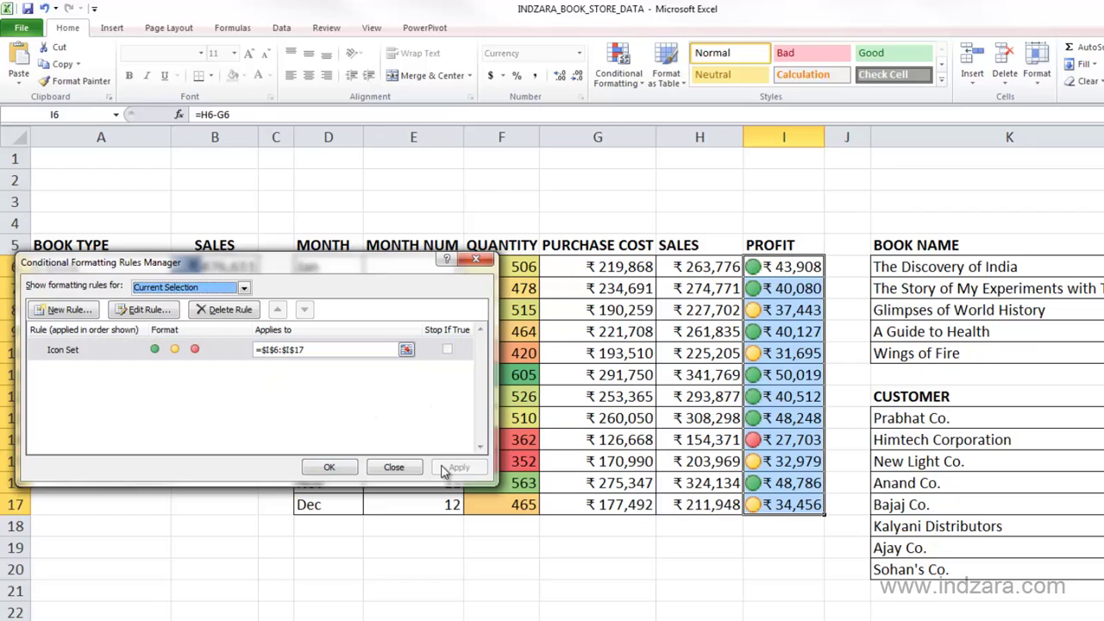
pyautogui.click(329, 467)
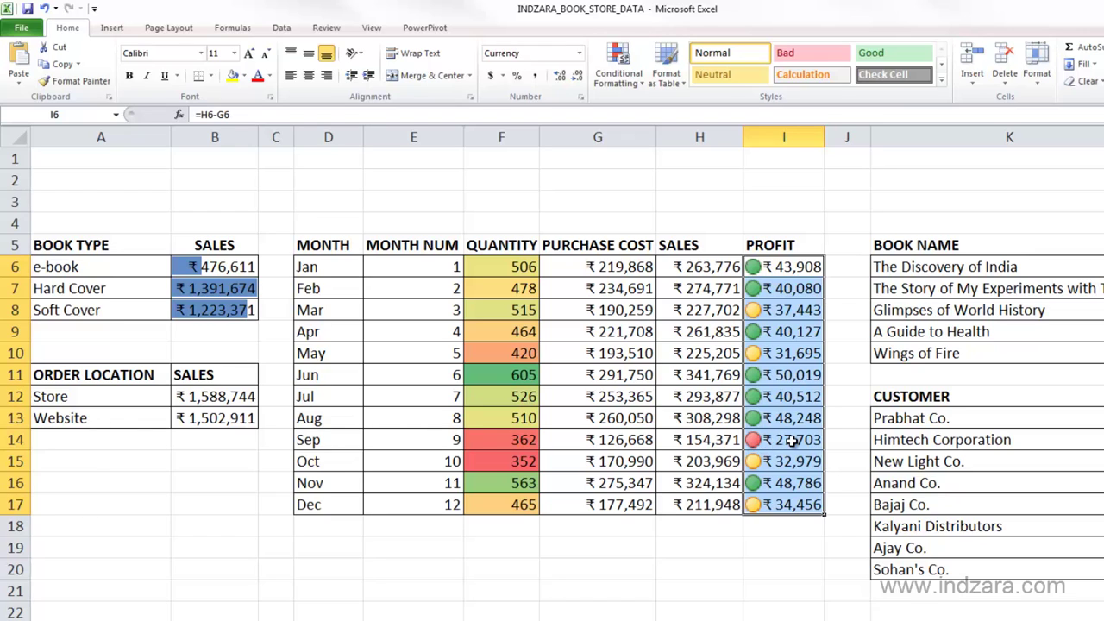
pyautogui.click(800, 546)
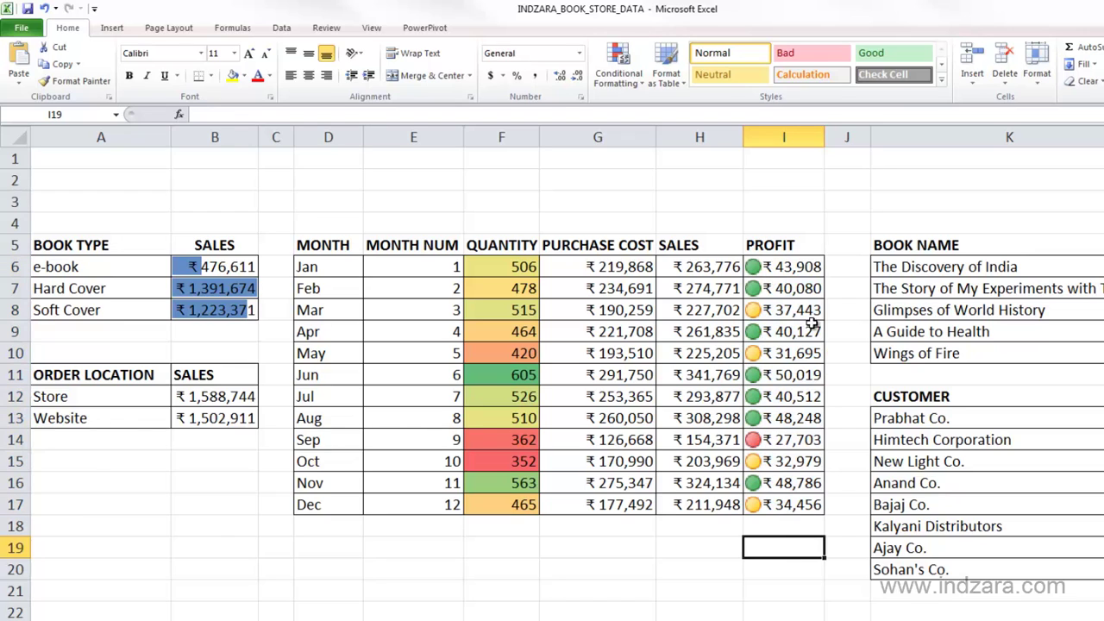
pyautogui.click(779, 442)
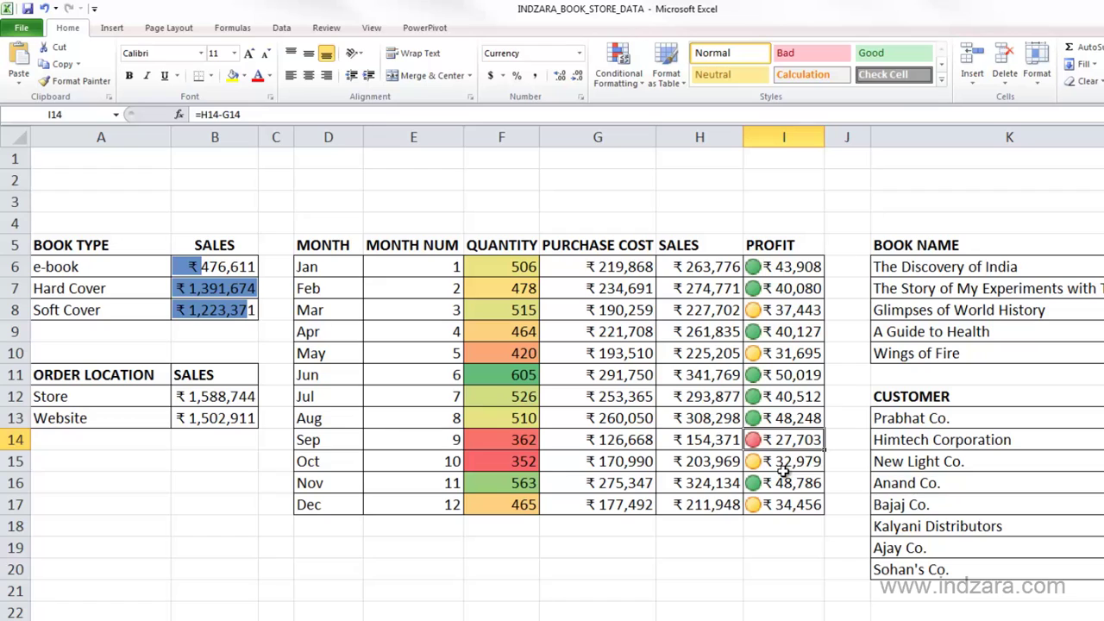